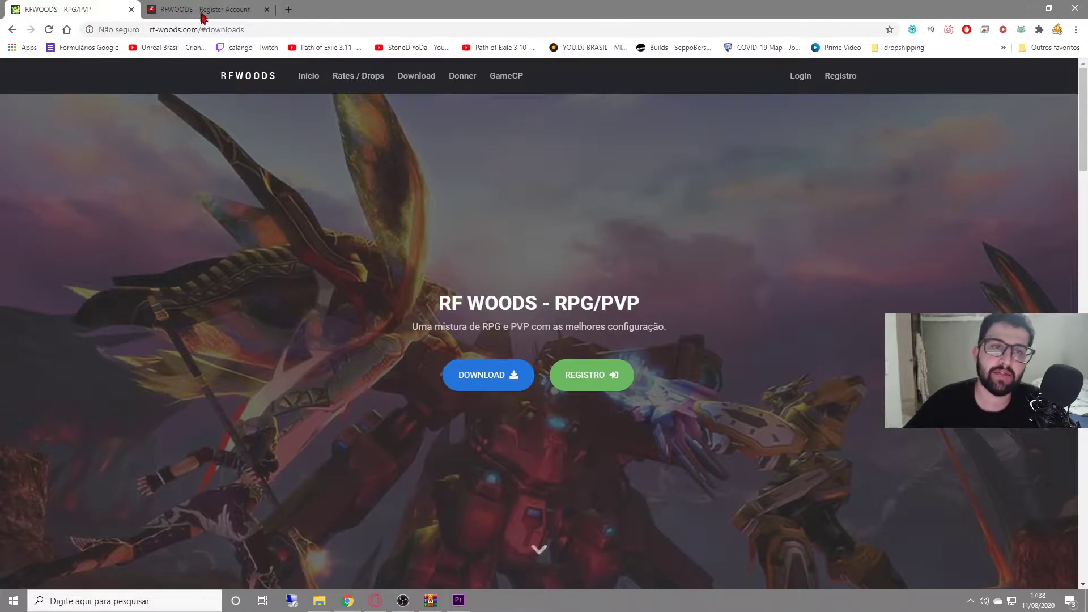
Step: Start the MediaFire download of the full patch dated 28/02/2020 from the site's downloads section, and cancel it
click(465, 375)
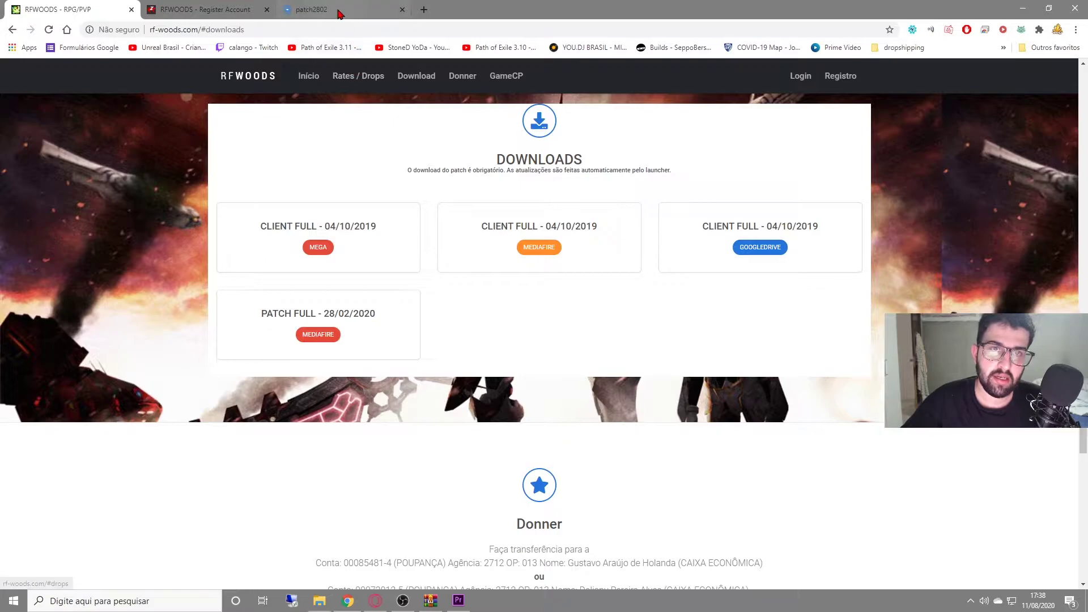
click(335, 10)
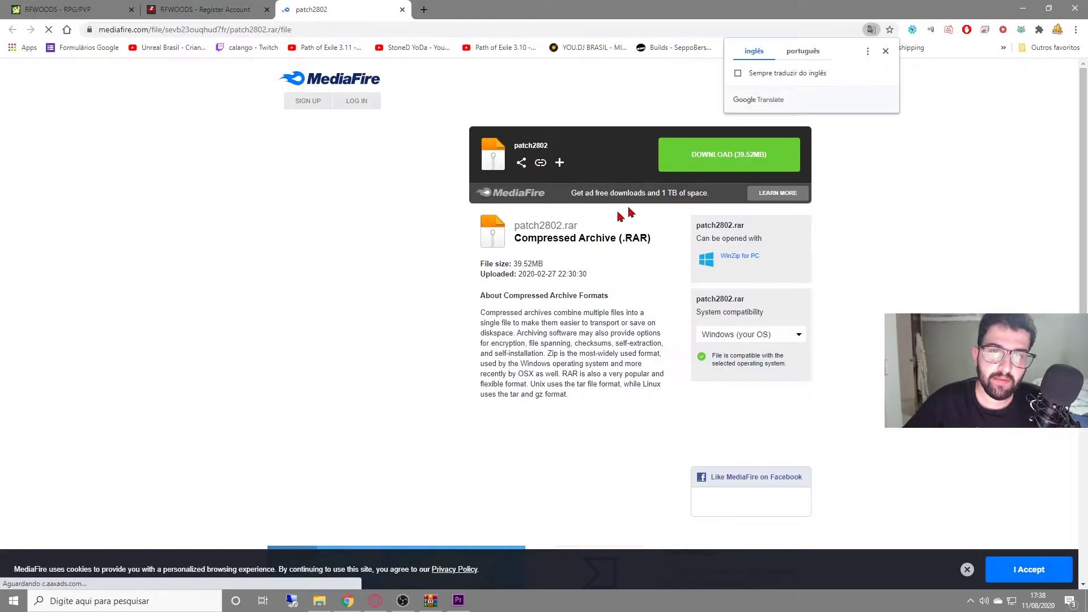
click(728, 159)
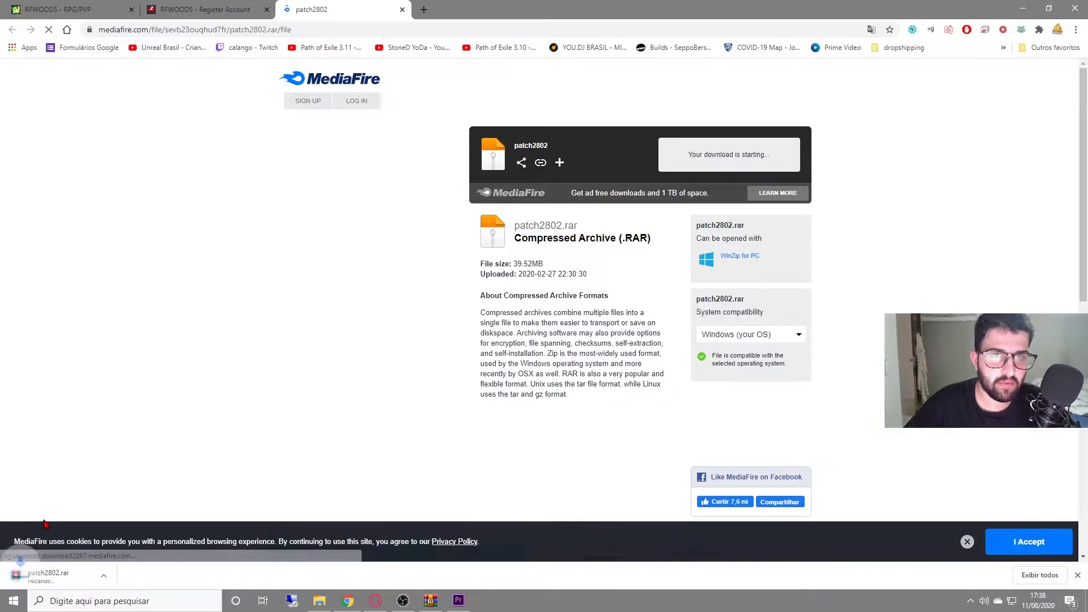
click(120, 576)
click(139, 560)
Step: Open the Google Drive page for the full client dated 04/10/2019 from the RF Woods downloads section
click(62, 9)
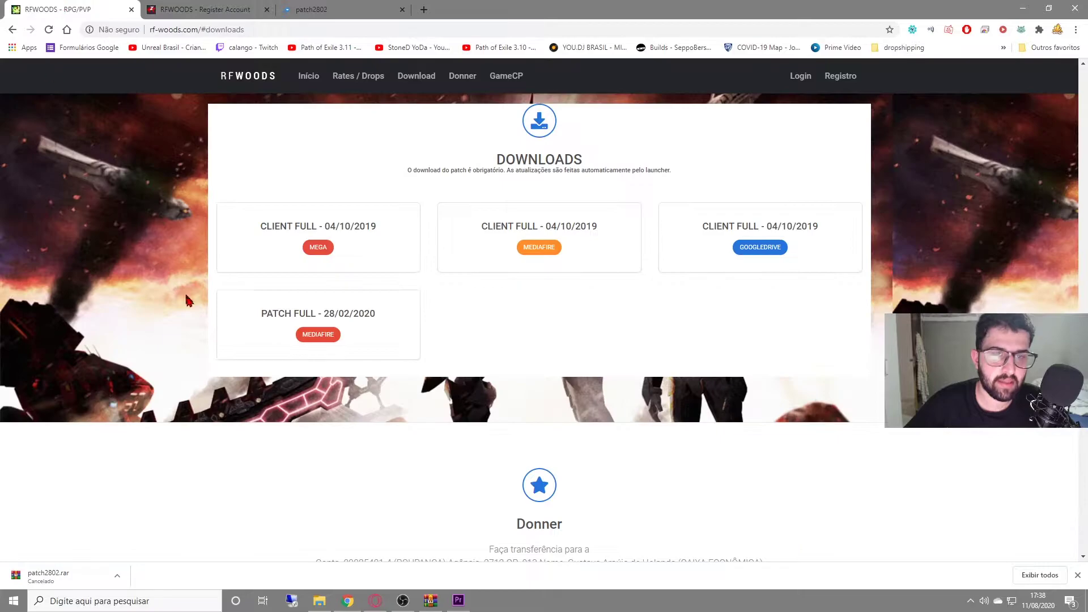
click(763, 249)
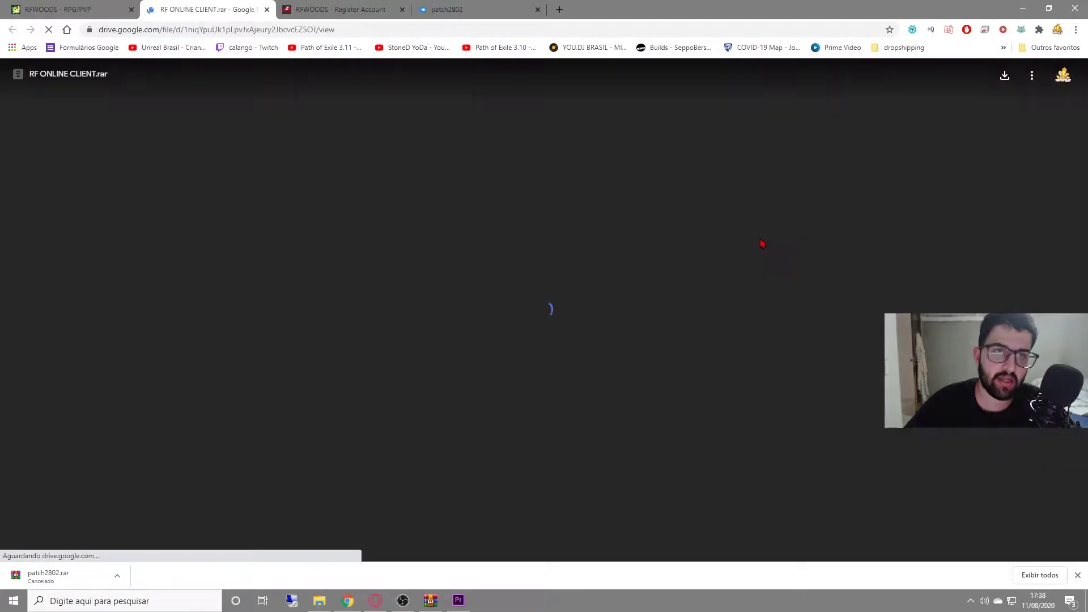
click(102, 9)
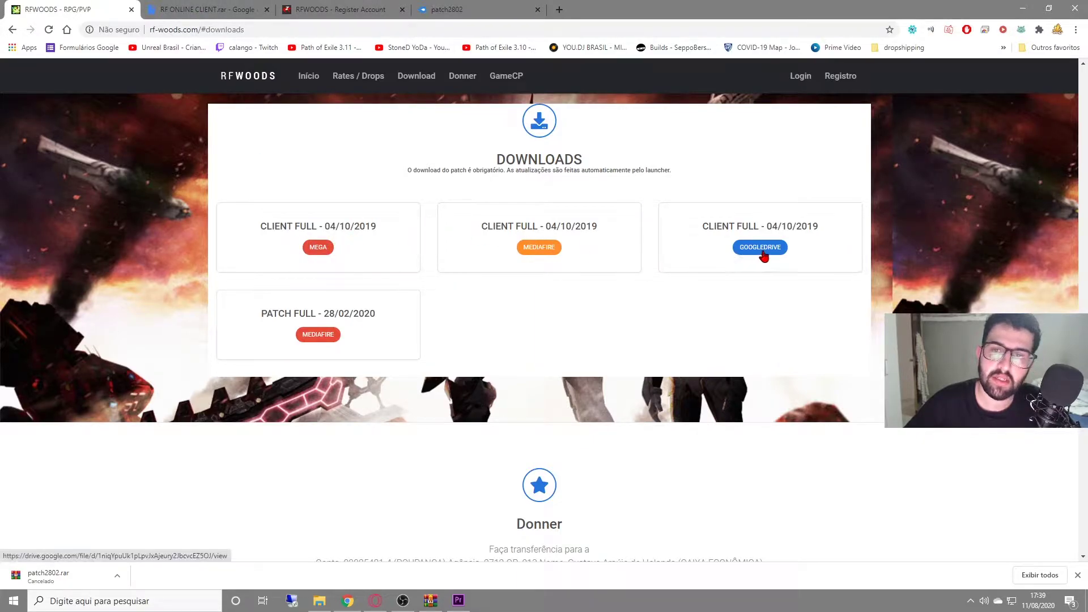
click(170, 8)
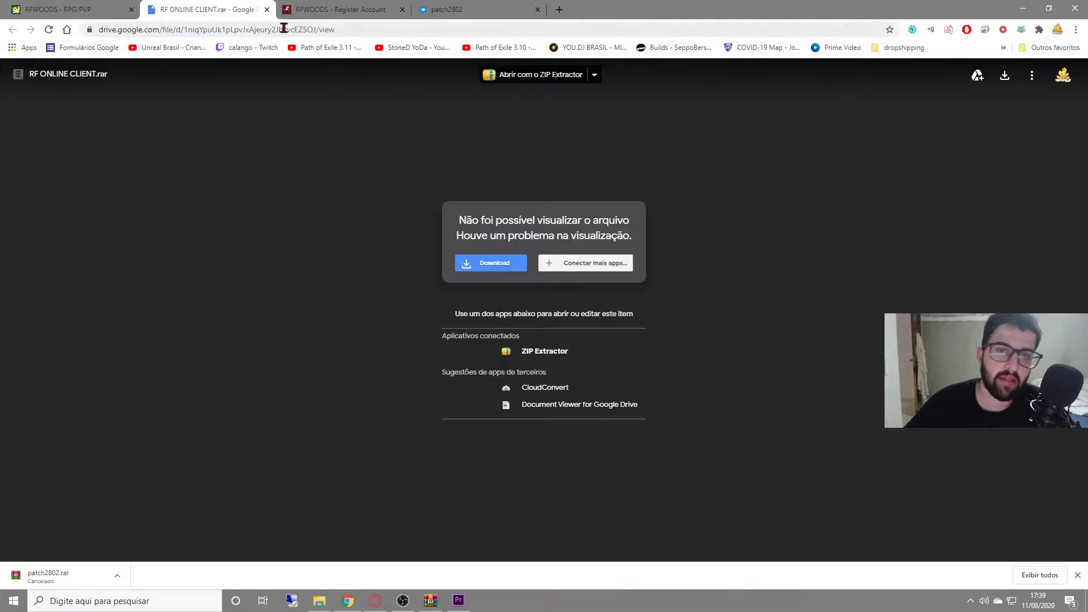
click(427, 9)
click(340, 9)
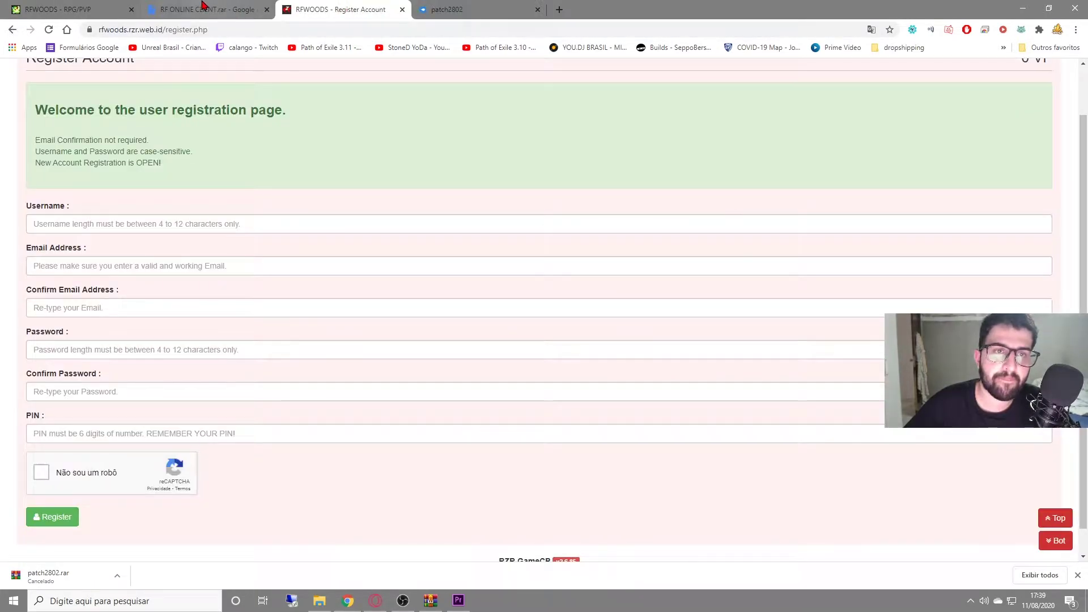
click(207, 9)
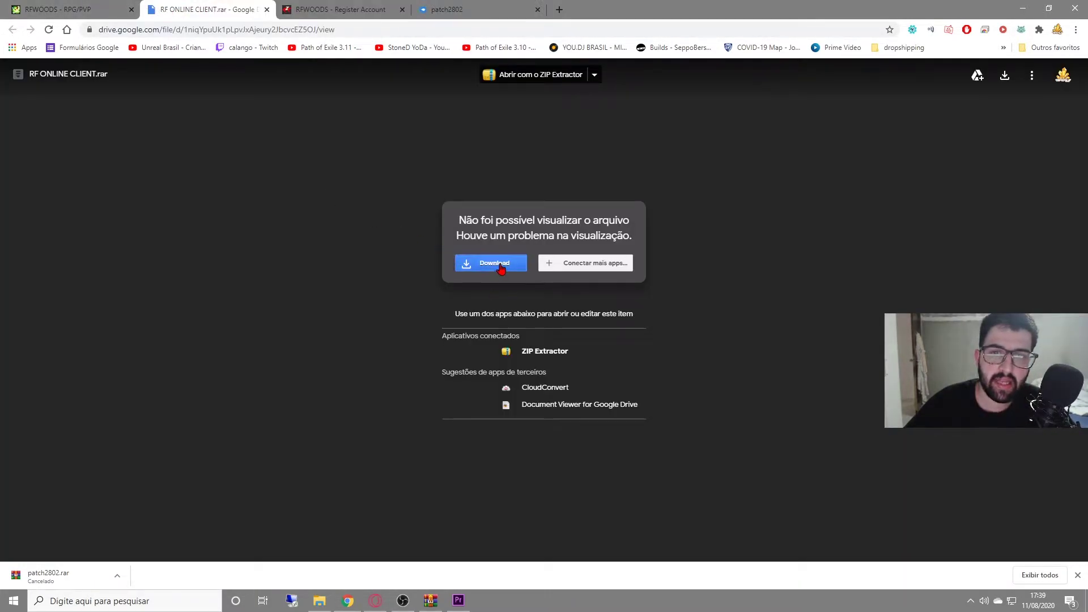
Step: Download RF ONLINE CLIENT.rar from Google Drive, accepting the download without a virus scan
click(486, 263)
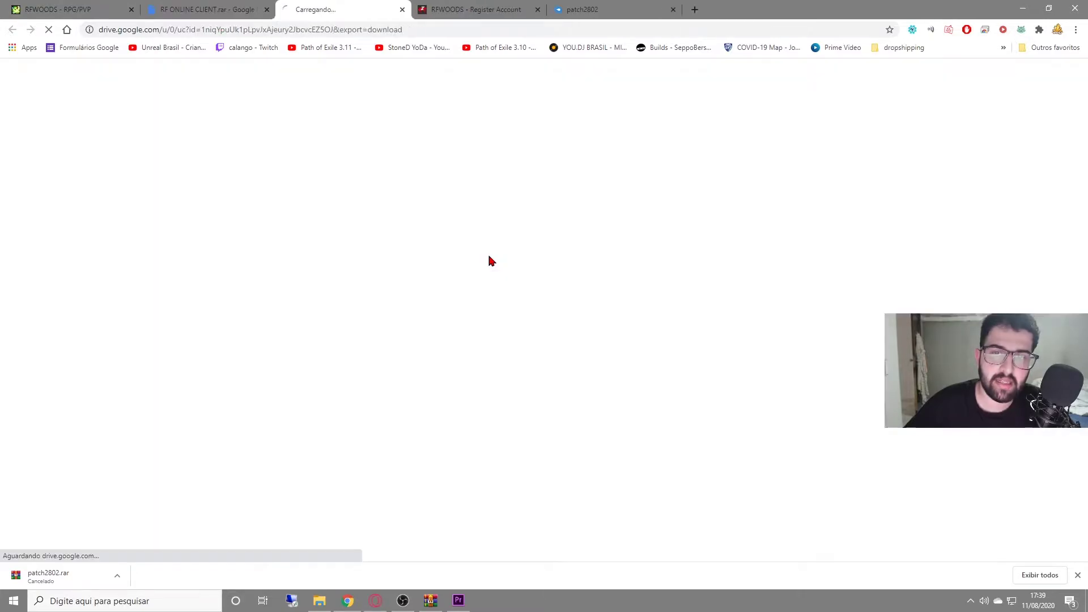
click(467, 182)
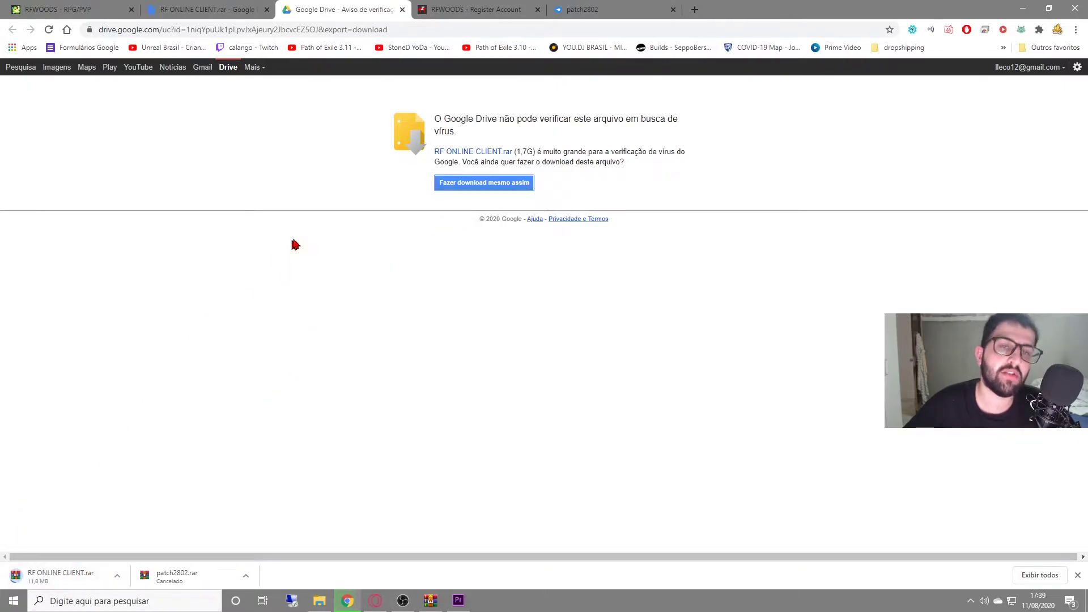
click(117, 576)
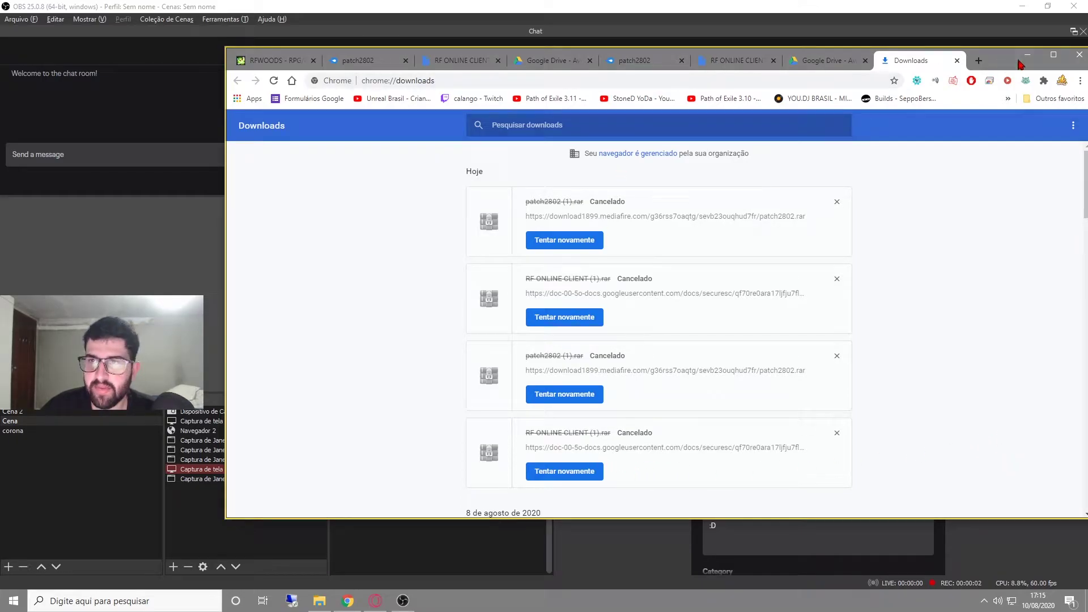
Step: Look through the browser's download list and the Downloads folder for the client and patch archives
drag(1020, 64, 940, 57)
scroll(608, 340, down, 6)
scroll(614, 229, down, 4)
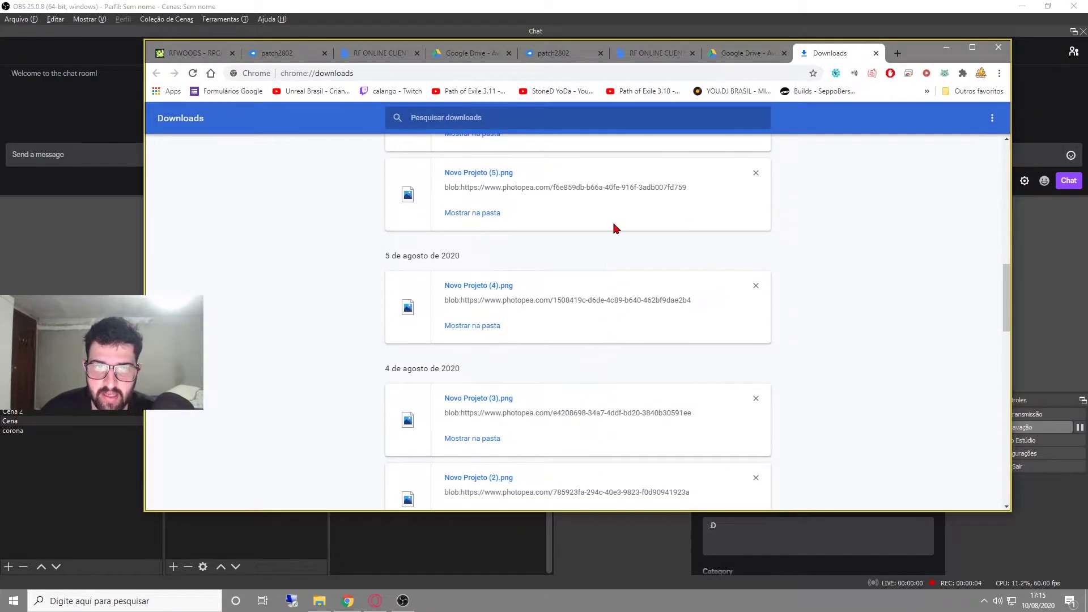
click(329, 606)
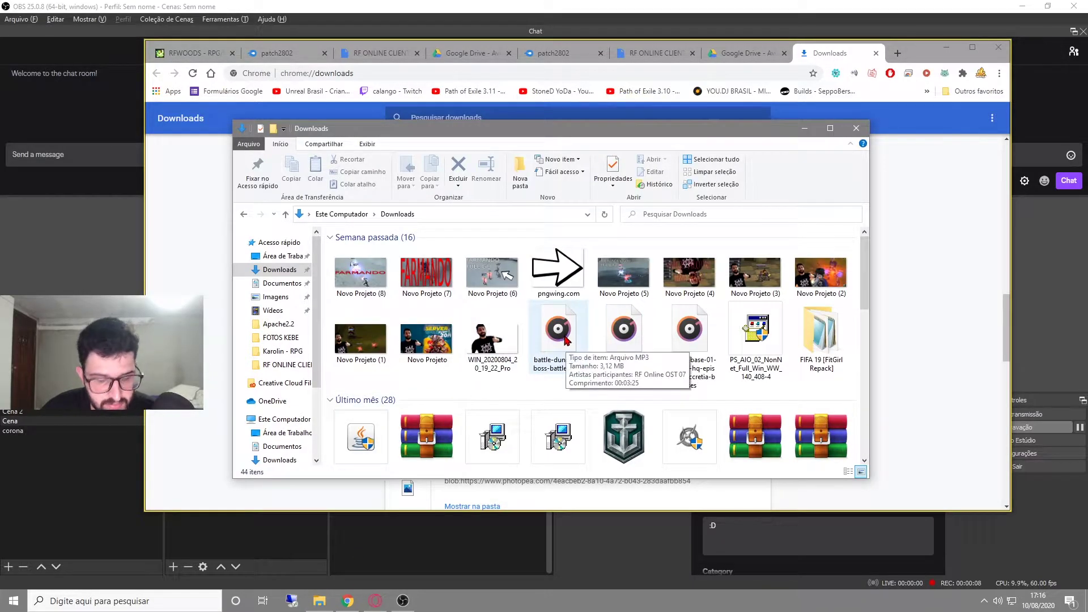
click(981, 321)
scroll(413, 203, up, 3)
scroll(615, 316, up, 3)
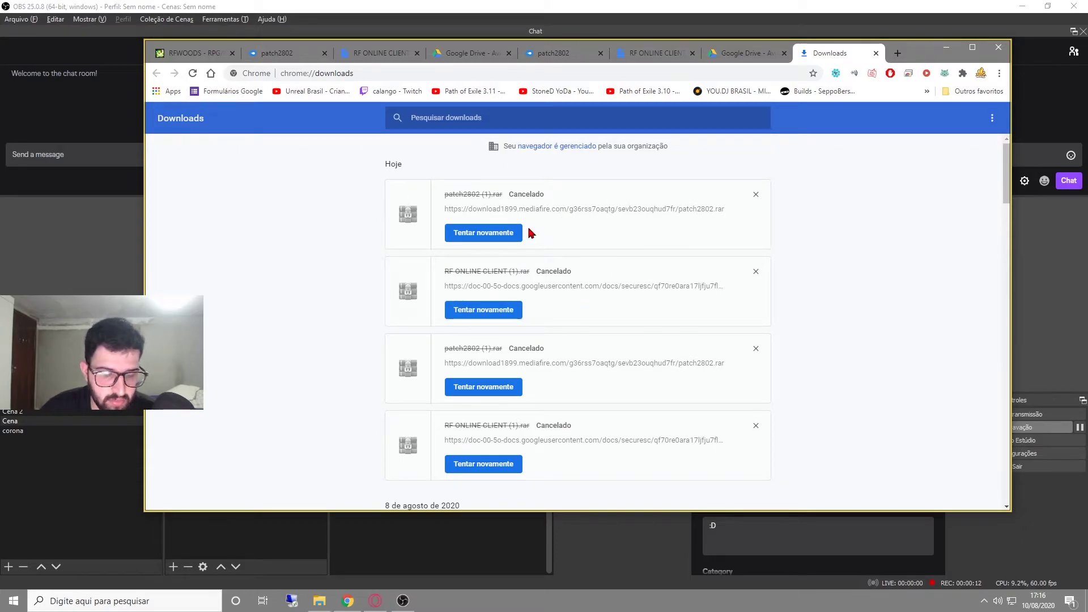
Step: Move the patch2802 and RF ONLINE CLIENT archives from the desktop into the Nova pasta folder
key(super+d)
drag(332, 522, 68, 428)
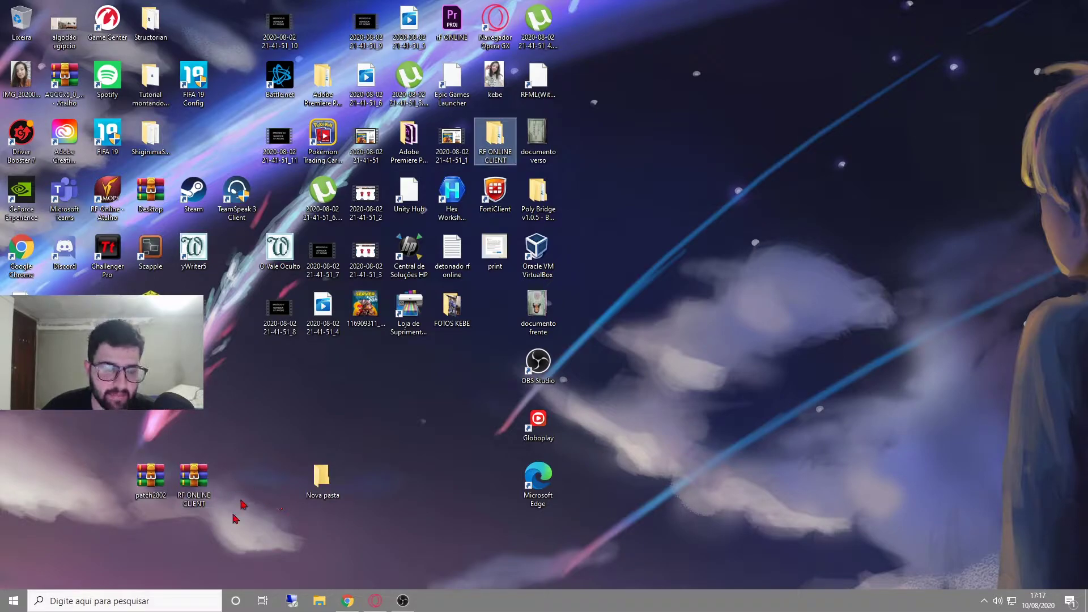
drag(244, 540, 110, 451)
drag(323, 479, 323, 422)
drag(262, 534, 319, 430)
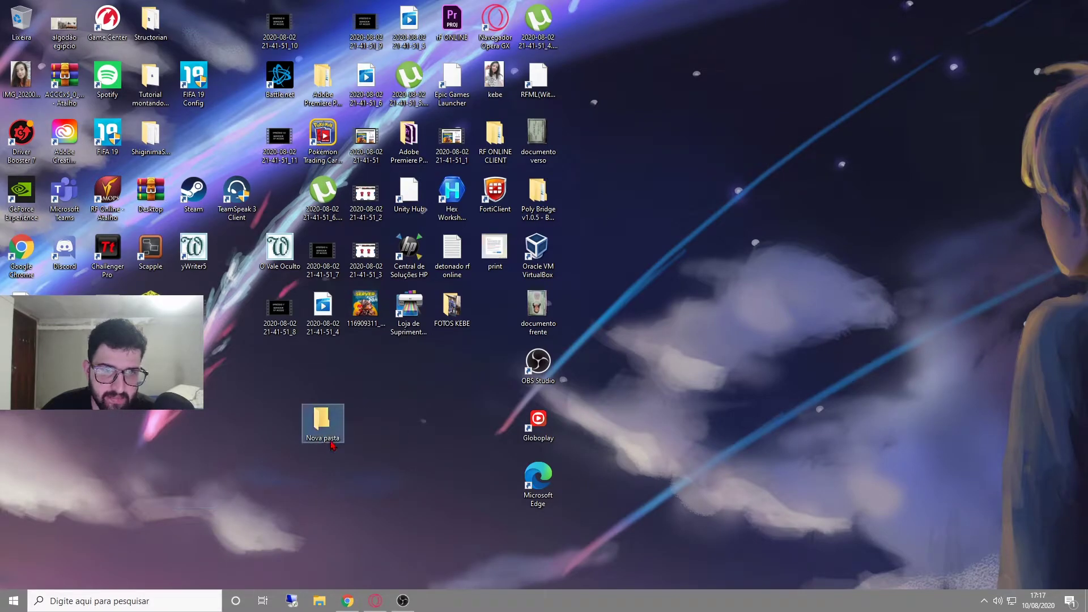
Step: Open the Nova pasta folder and extract the RF ONLINE CLIENT archive in place
double_click(320, 422)
click(199, 150)
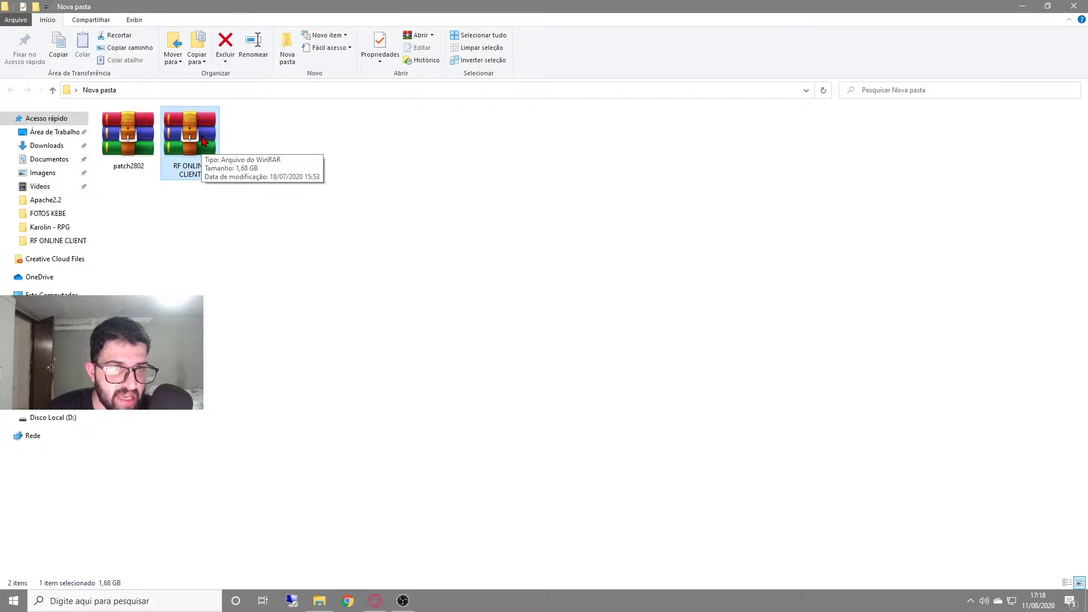
click(149, 135)
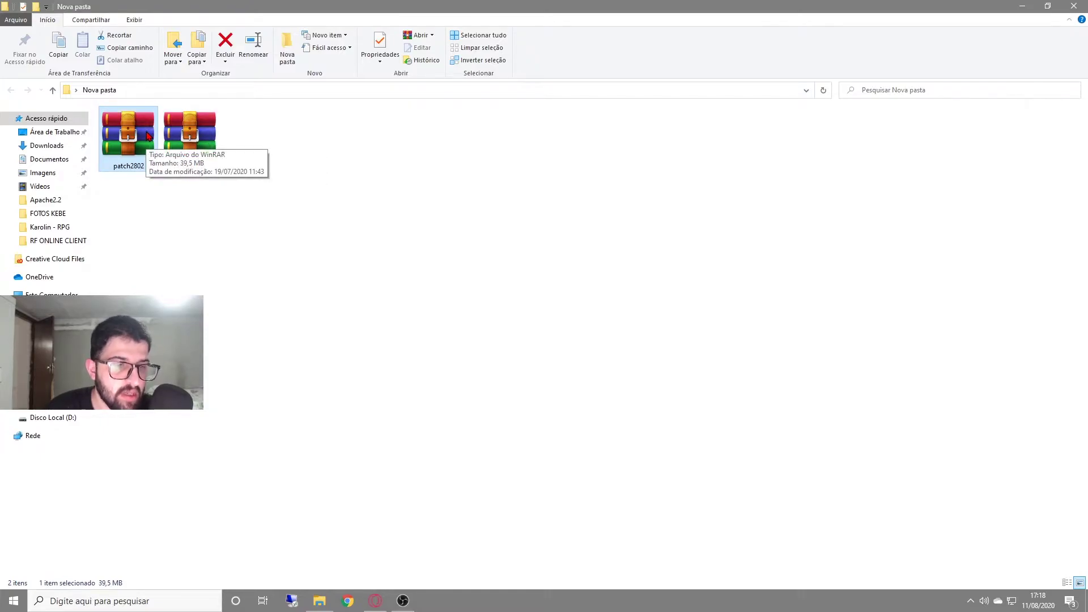
click(258, 220)
click(189, 163)
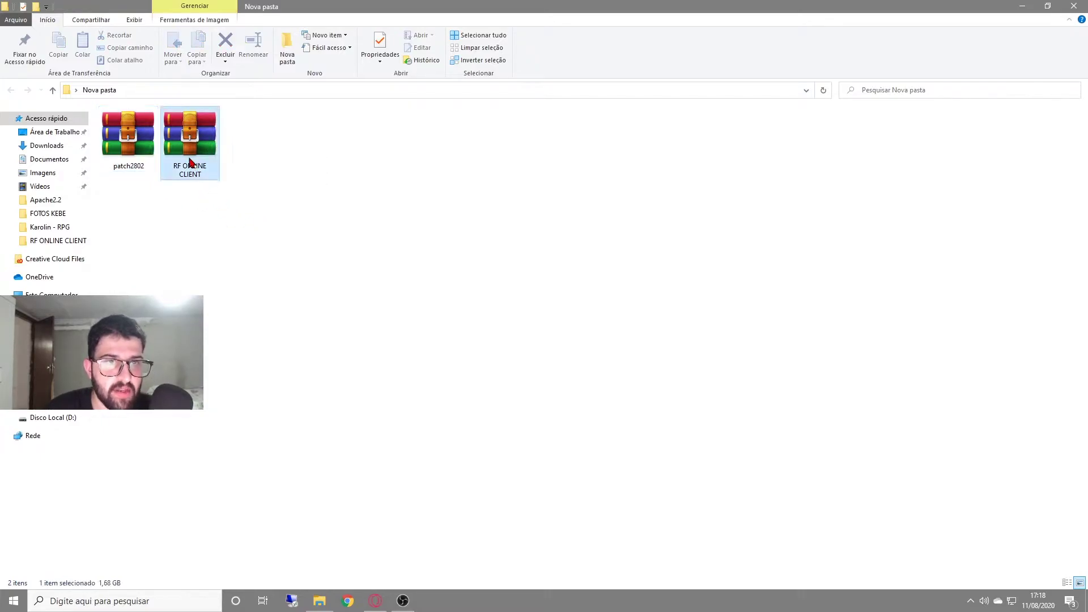
right_click(189, 159)
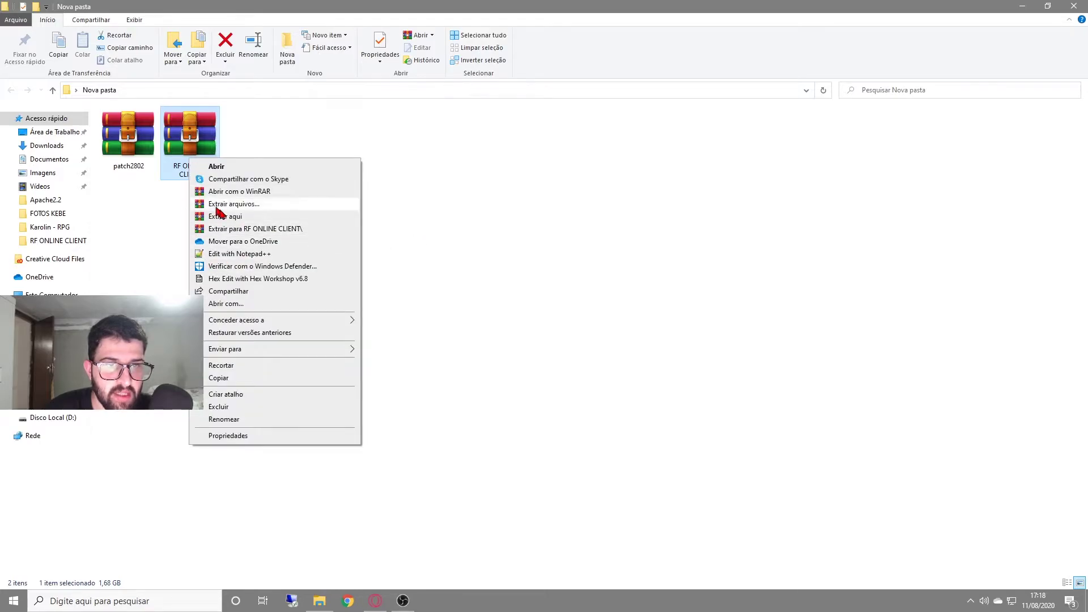
click(215, 216)
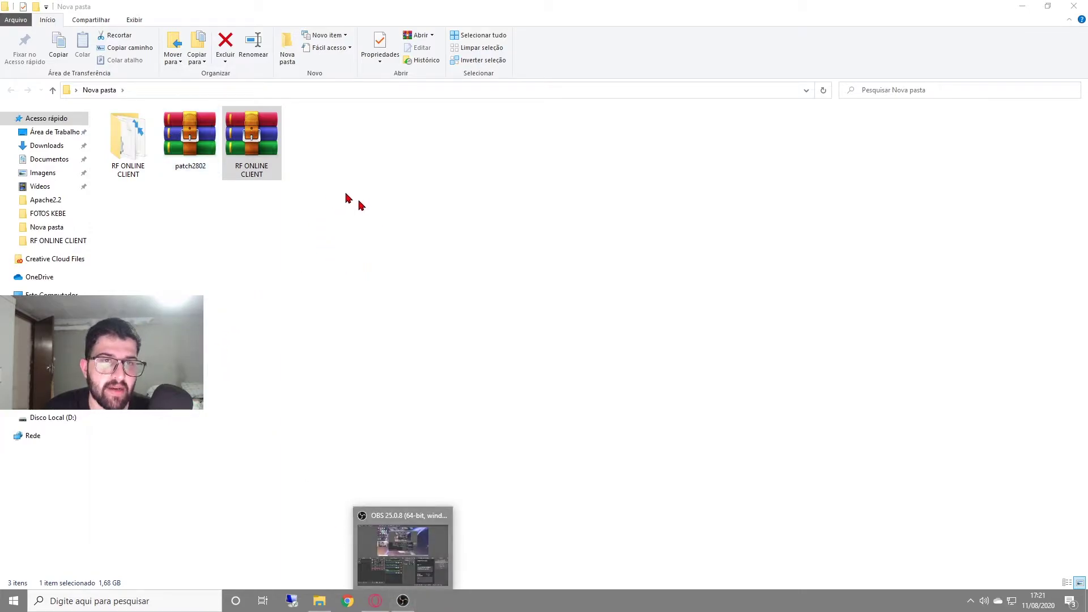
Step: Open the patch2802 archive in WinRAR and display the extracted RF ONLINE CLIENT folder as its destination
click(189, 136)
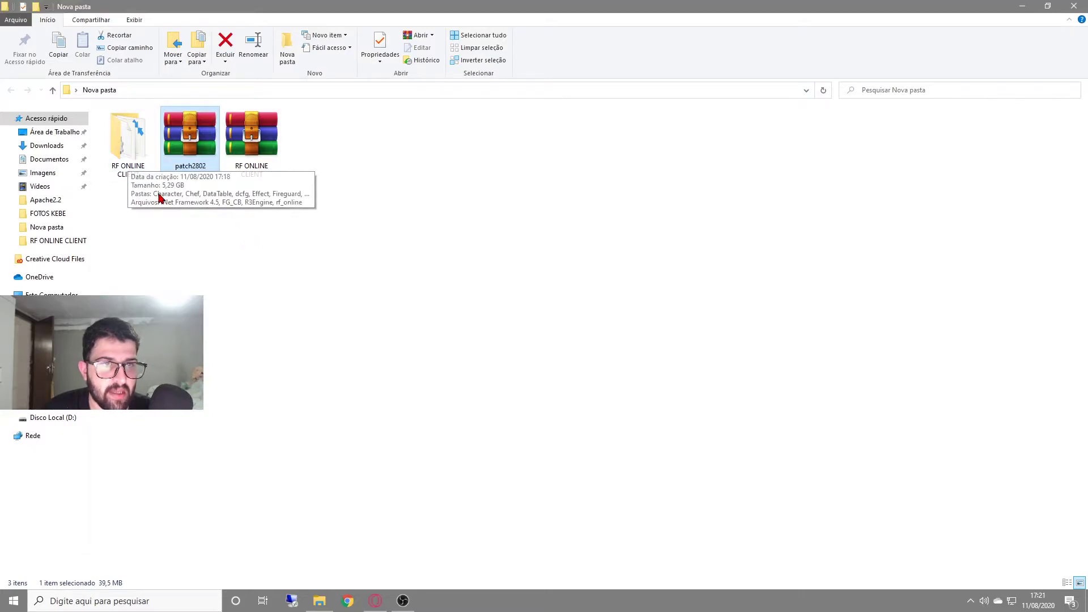
click(140, 170)
double_click(120, 141)
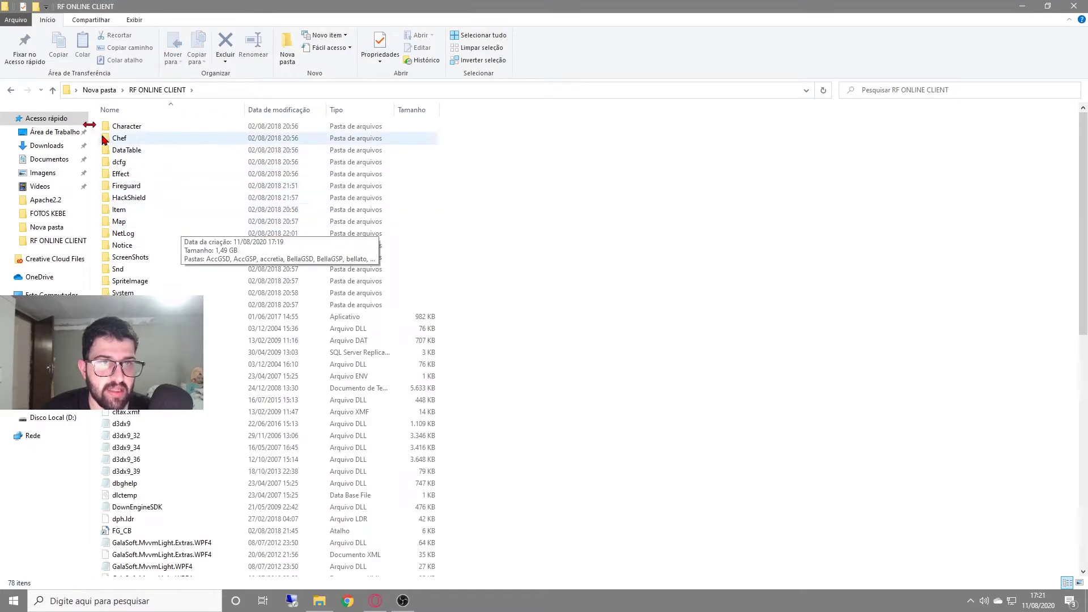
click(99, 90)
double_click(188, 153)
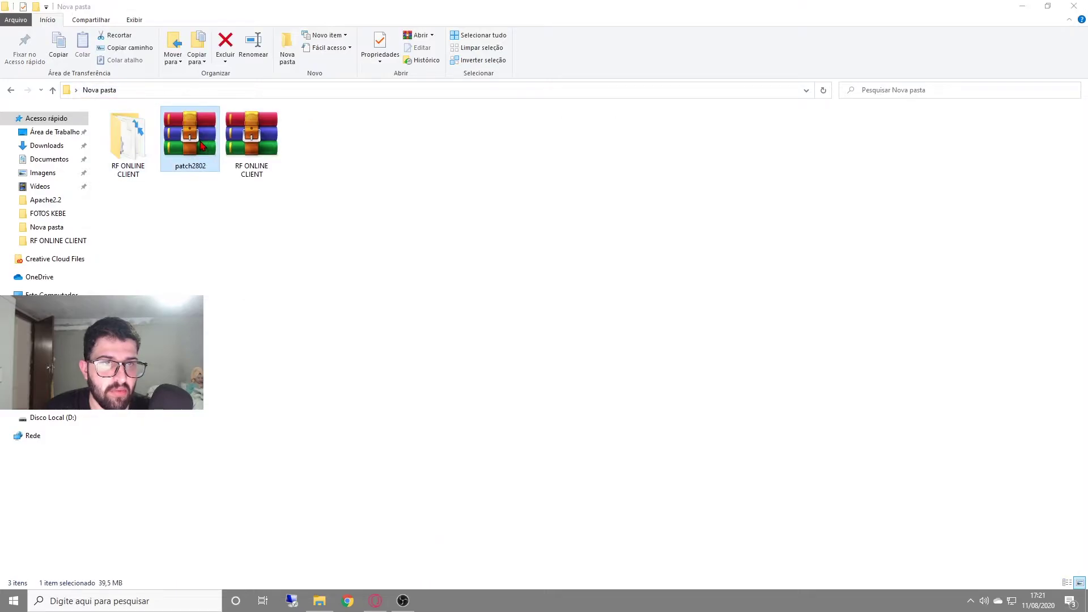
double_click(128, 142)
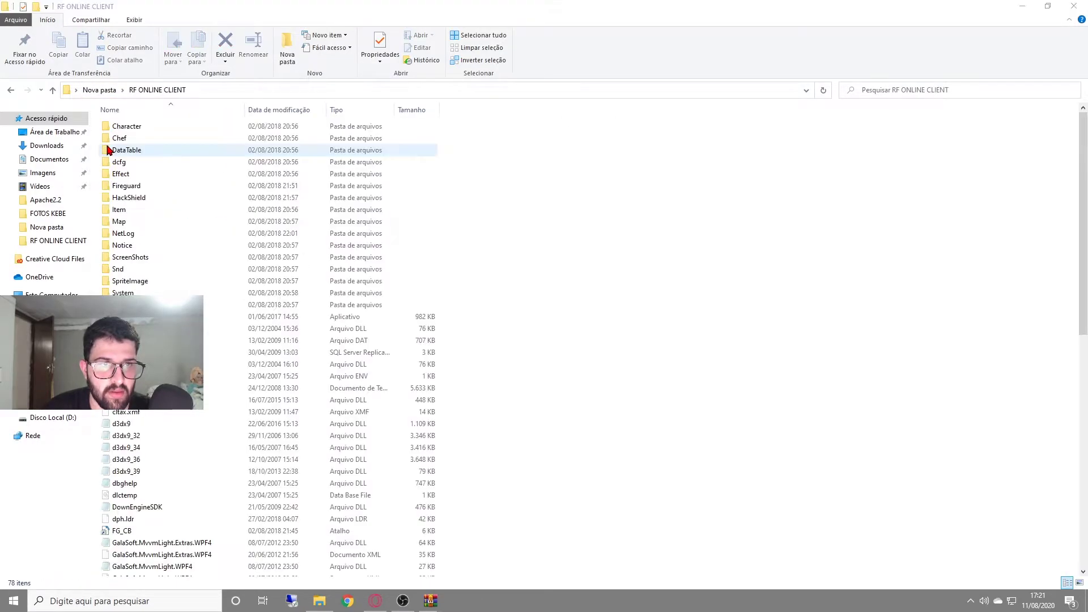
click(630, 265)
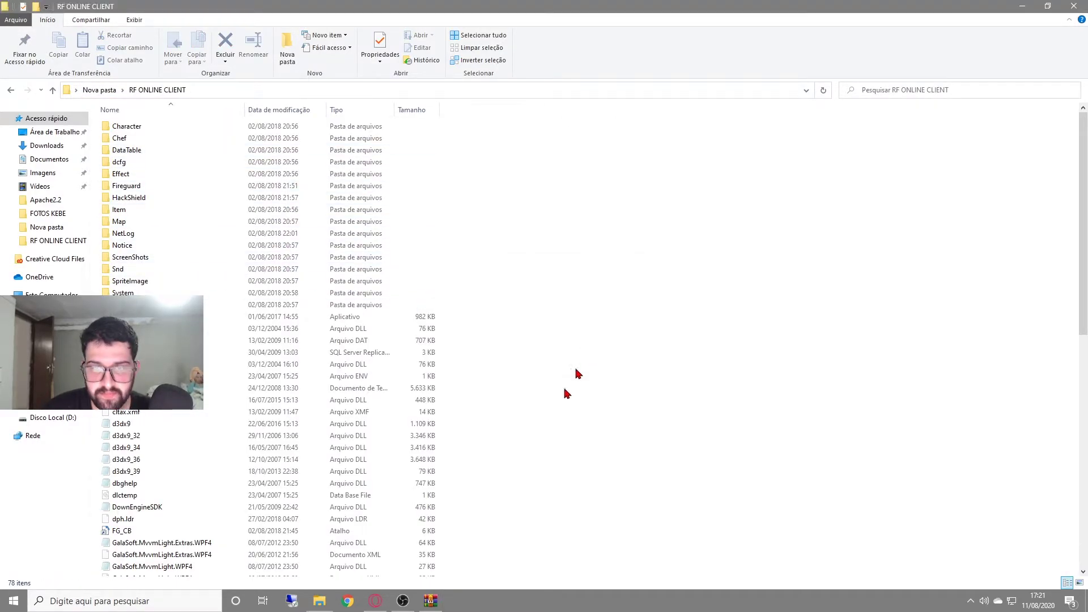
Step: Copy all contents of patch2802.rar into the RF ONLINE CLIENT folder, replacing the files with the same names
click(433, 606)
drag(433, 393, 748, 336)
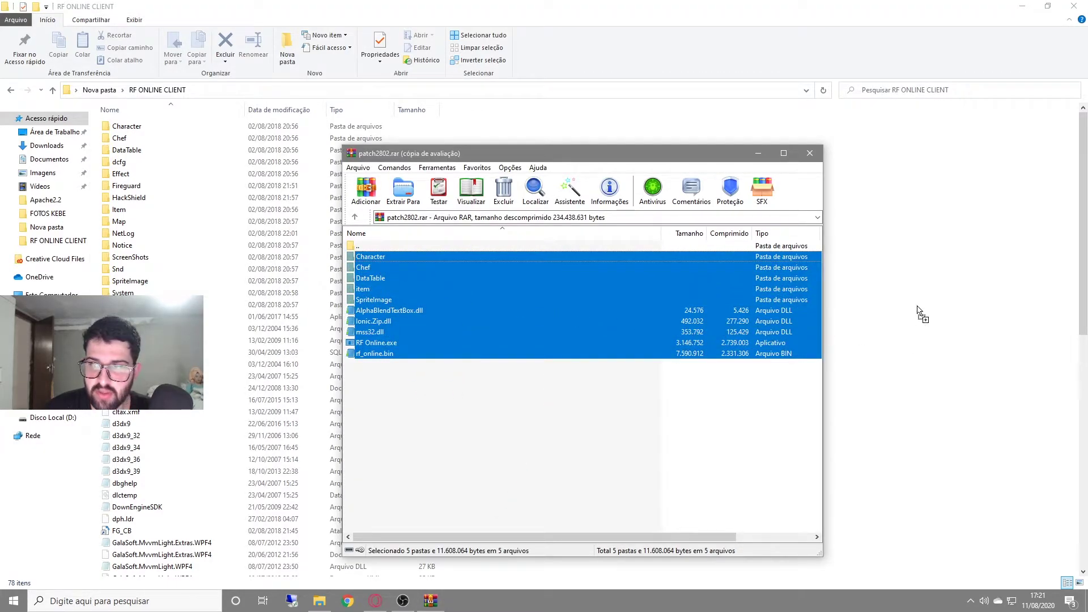
drag(919, 312, 920, 312)
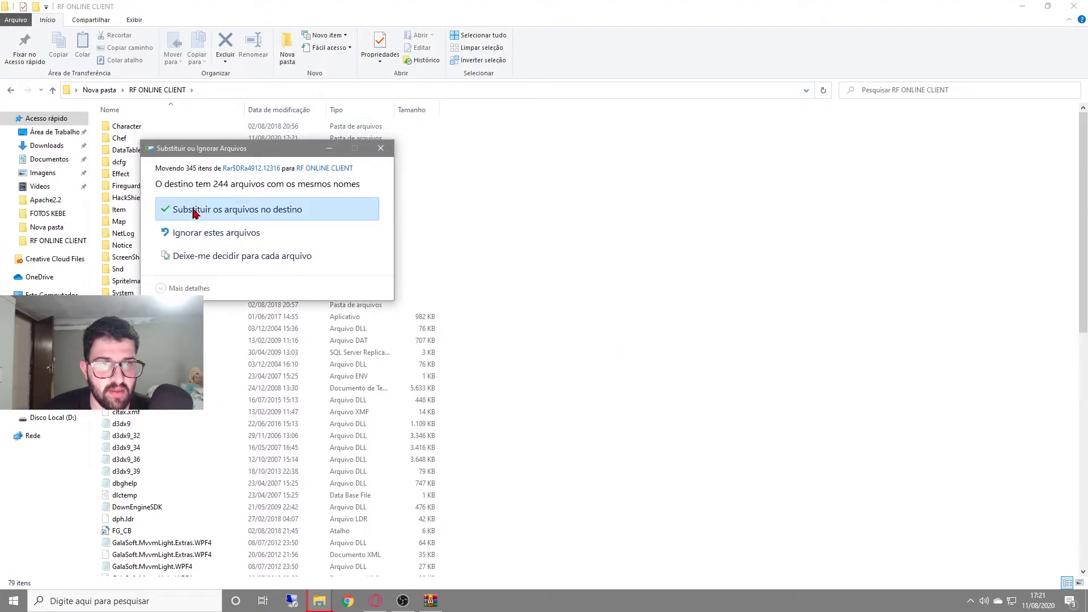
click(193, 211)
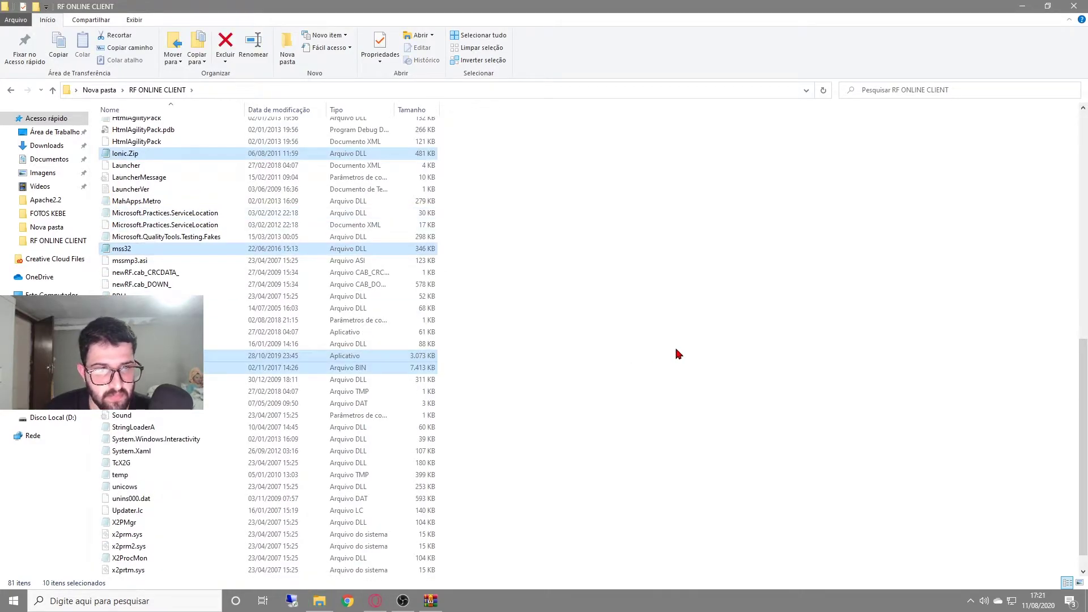
Step: Launch the RF Online application from the client folder and install the required update through its launcher
click(594, 303)
scroll(512, 294, up, 1)
scroll(503, 293, down, 2)
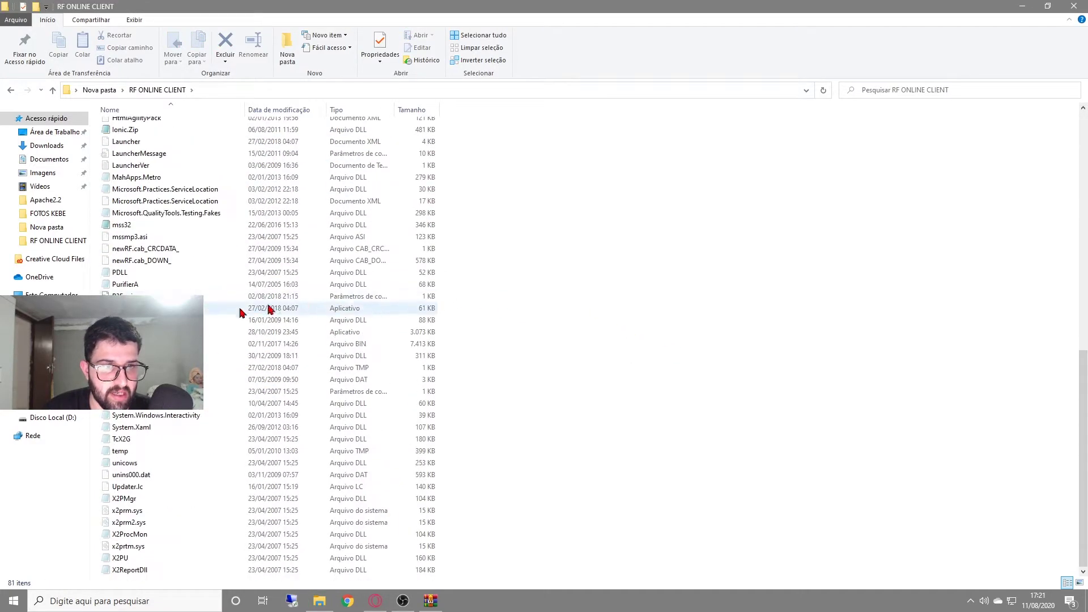
scroll(549, 201, up, 14)
scroll(369, 326, down, 14)
click(170, 332)
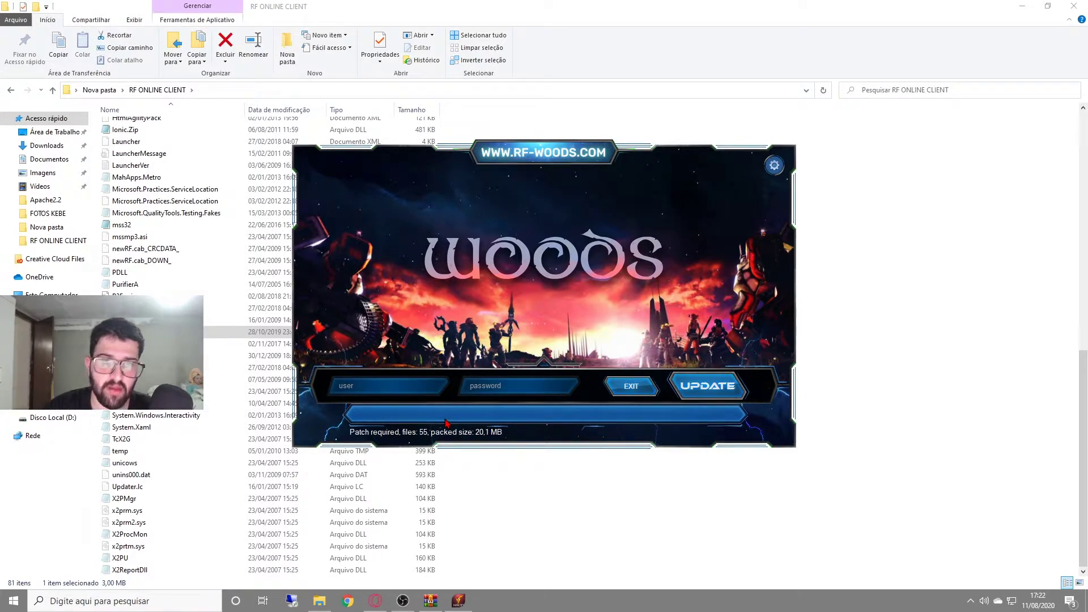
click(715, 395)
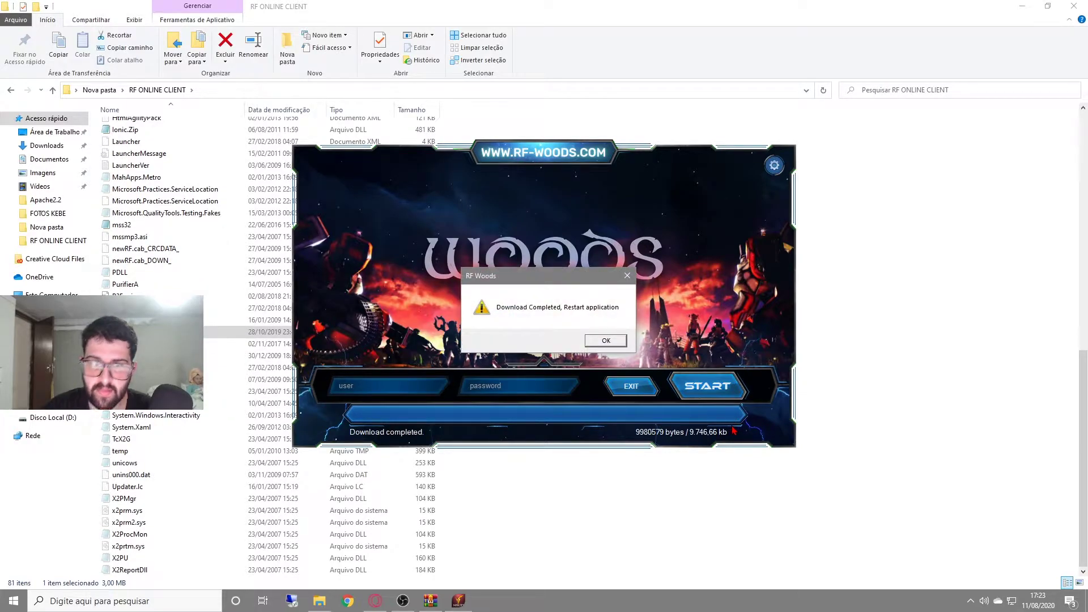
click(622, 339)
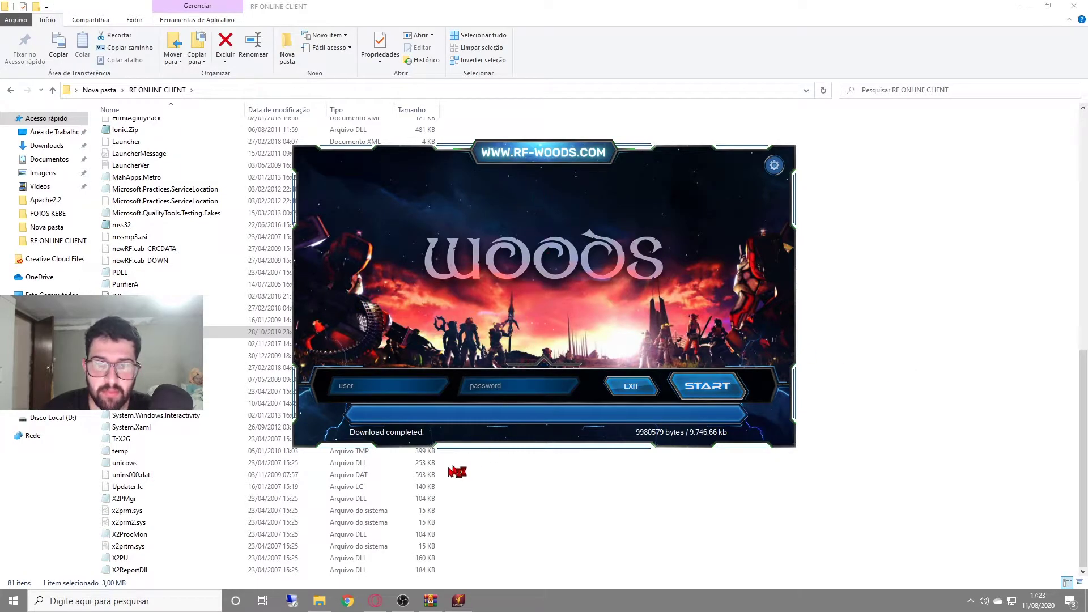
Step: Open the rf-woods.com website in Chrome
click(347, 601)
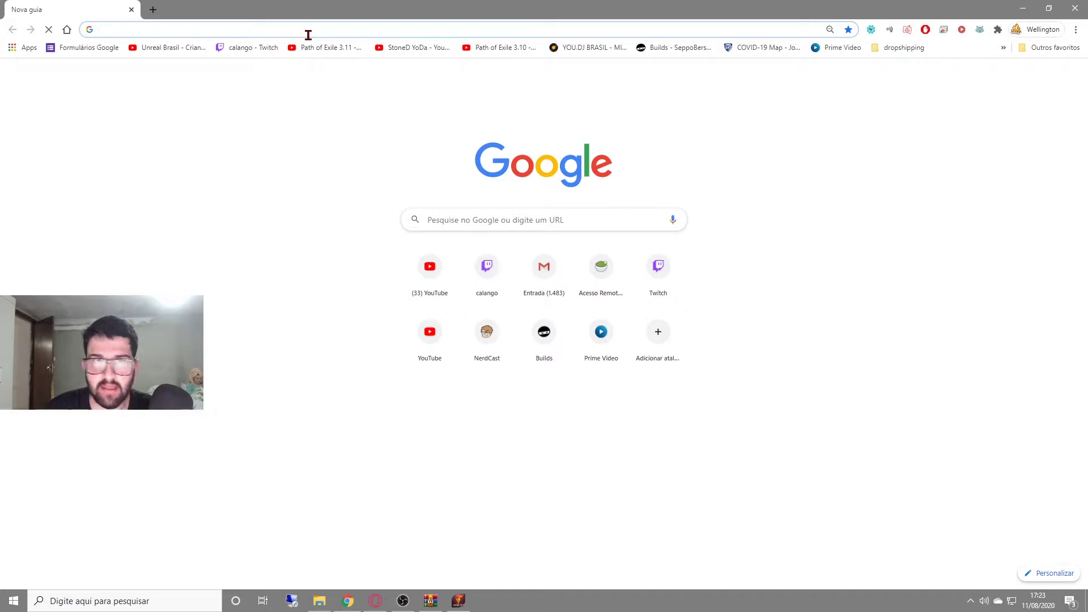
text(rf-woods.com)
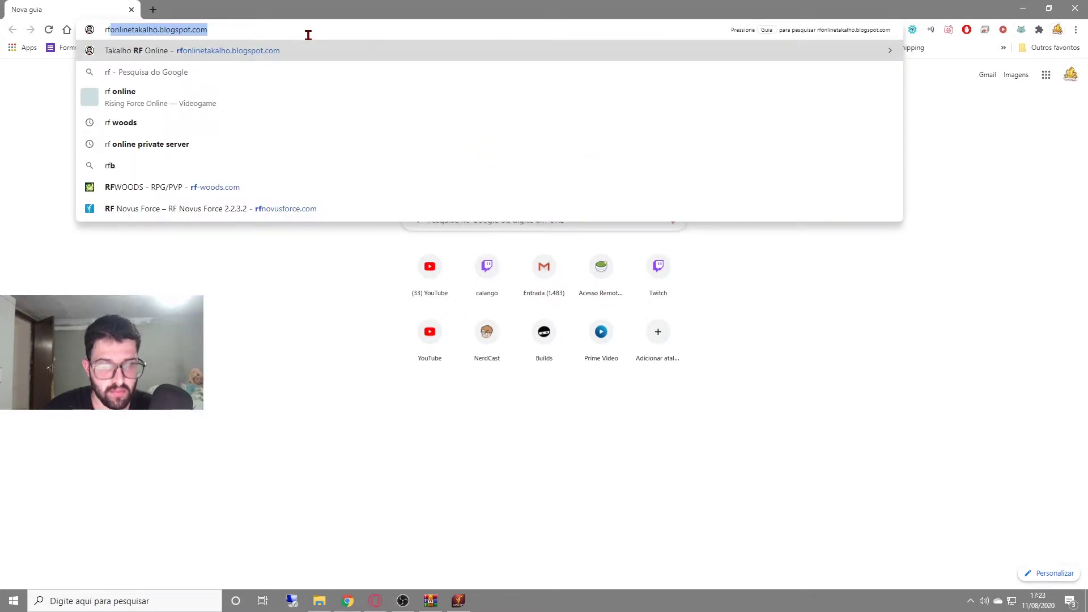
click(235, 194)
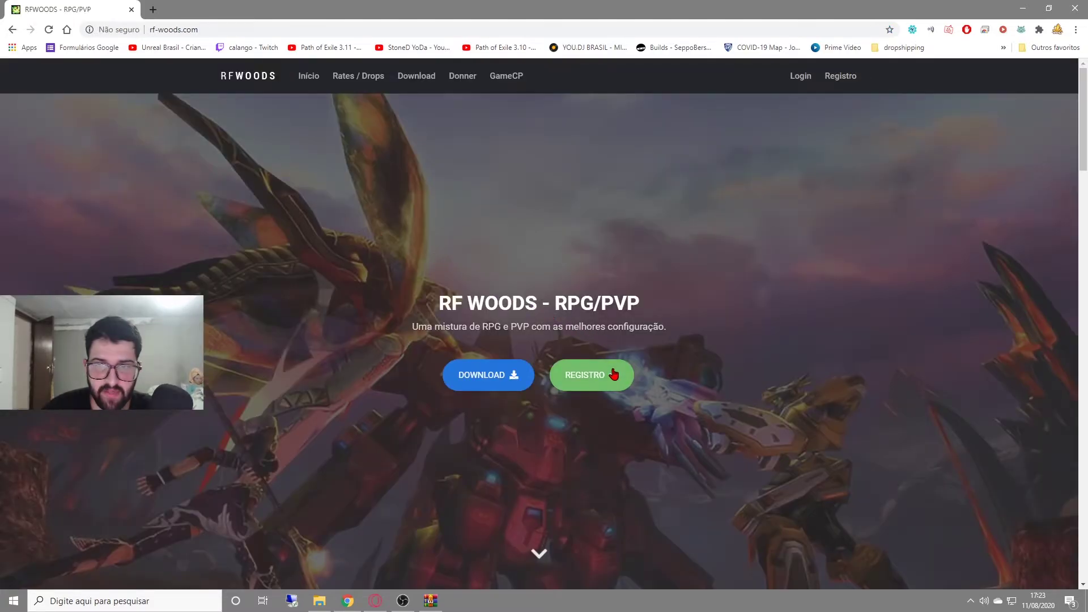
Step: Open the site's account registration, agree to the terms and bring up the Register Account form at its username field
click(613, 375)
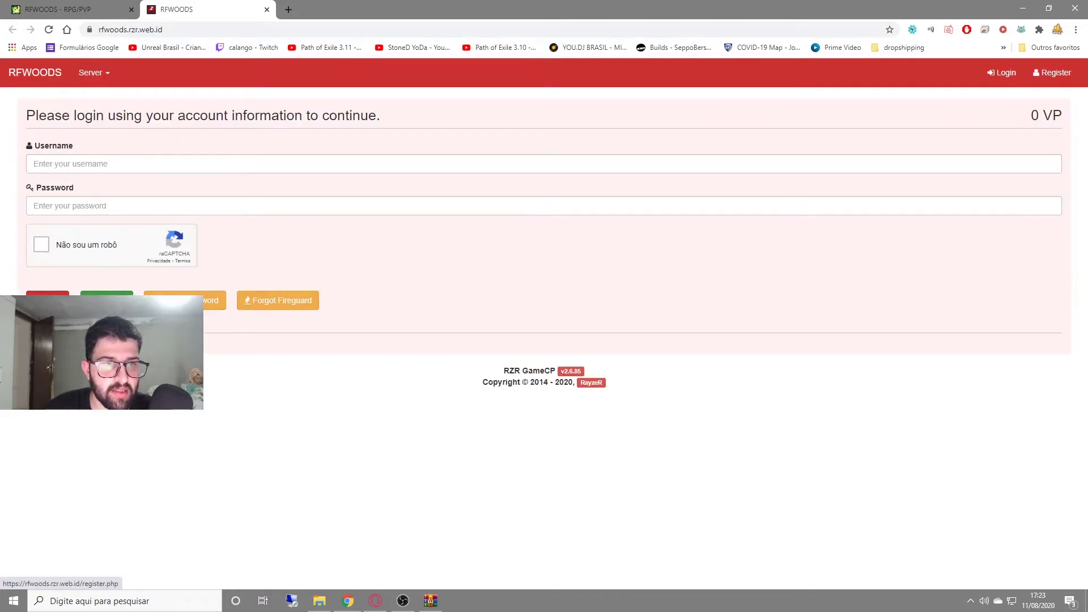
click(107, 299)
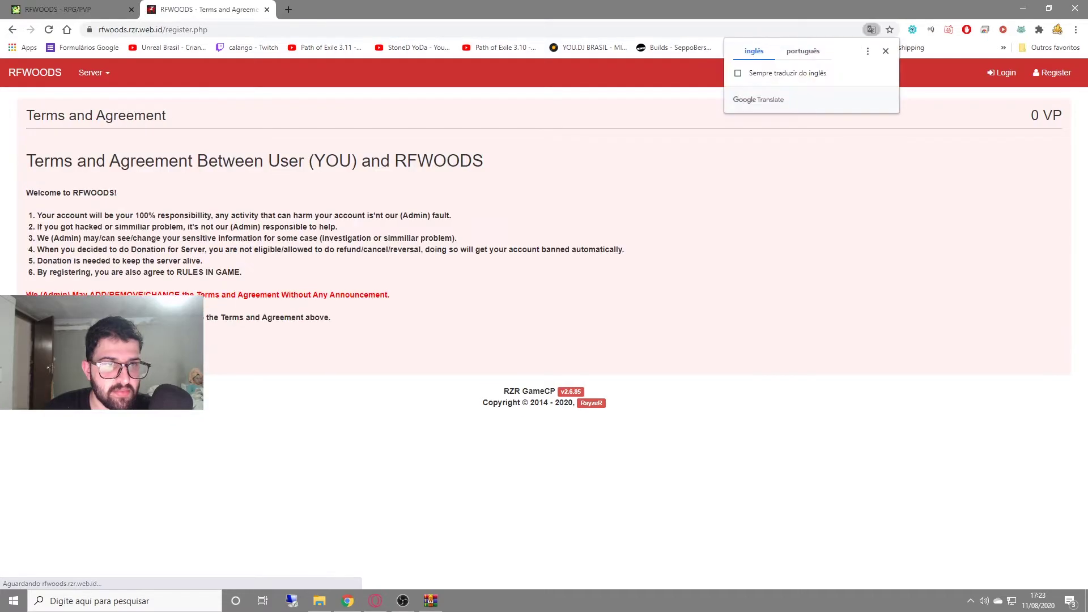
click(51, 340)
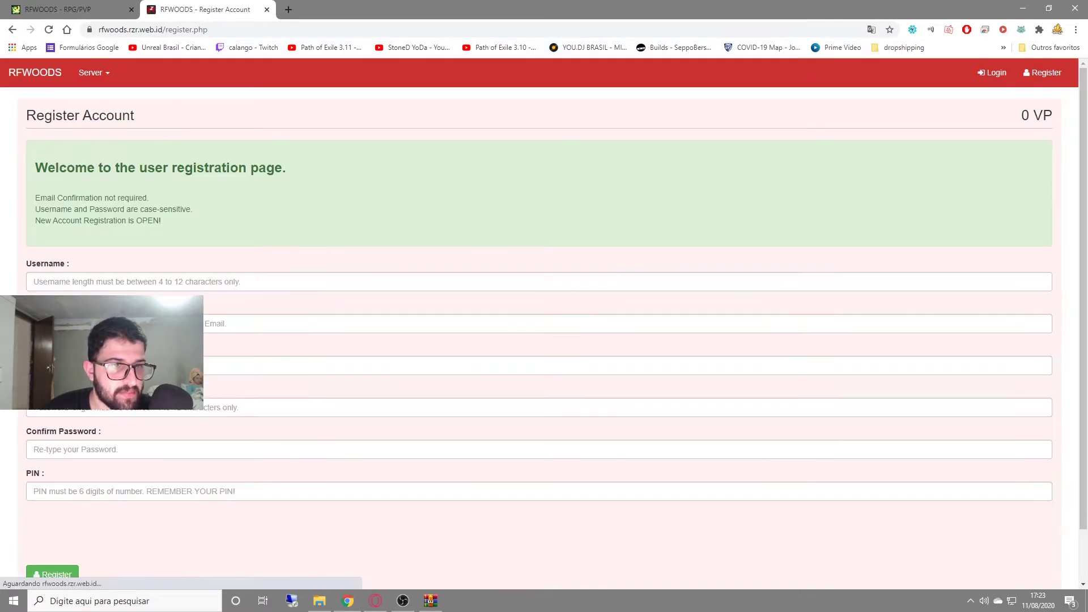
click(70, 279)
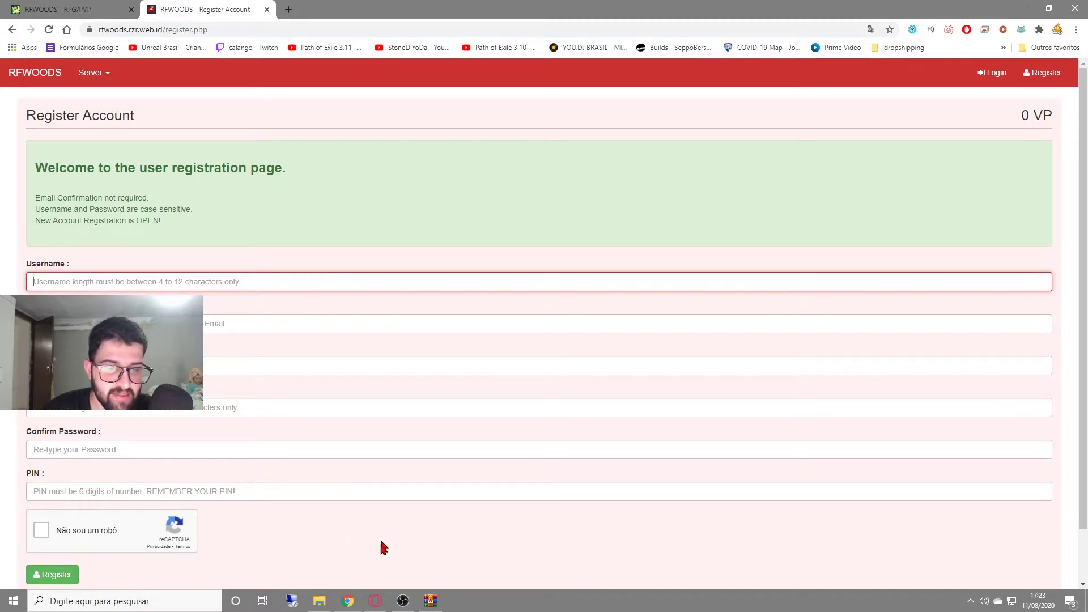
Step: Relaunch the game launcher from the RF ONLINE CLIENT folder, then return to the registration form in Chrome
click(375, 605)
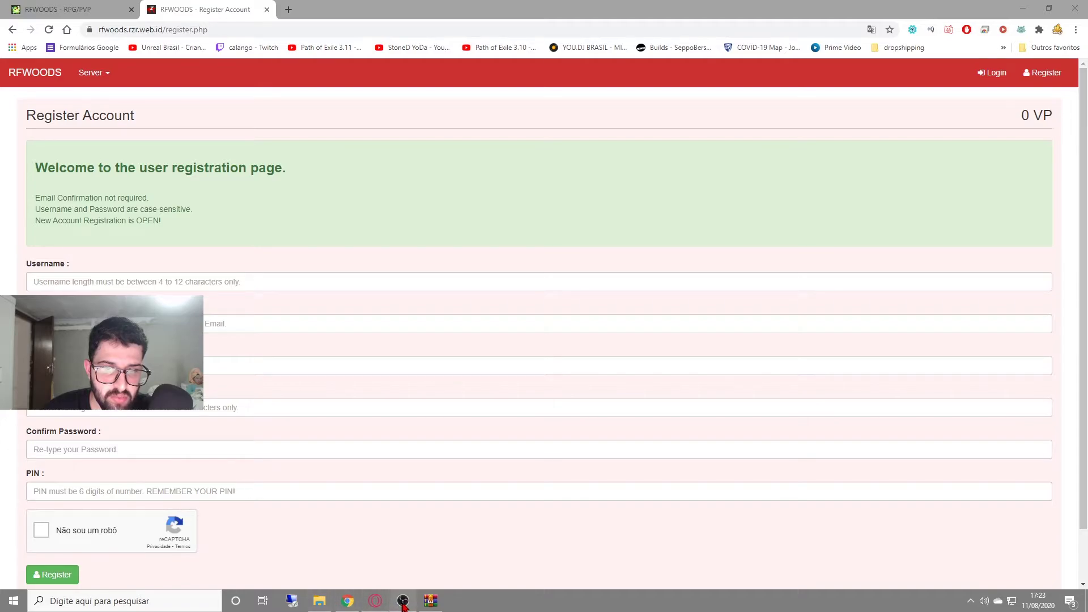
key(alt+Tab)
key(Tab)
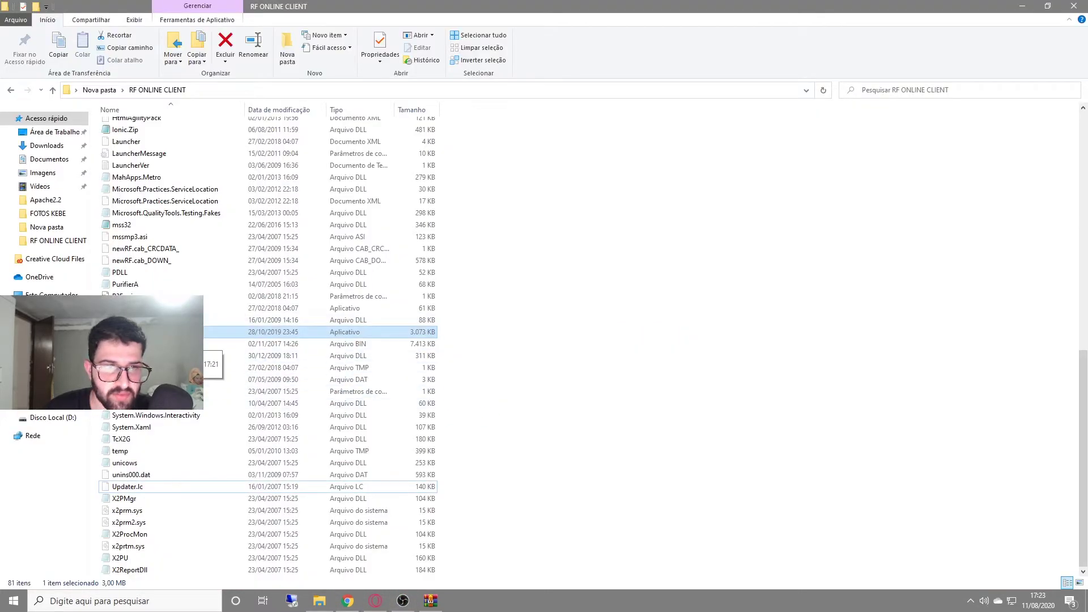
double_click(159, 333)
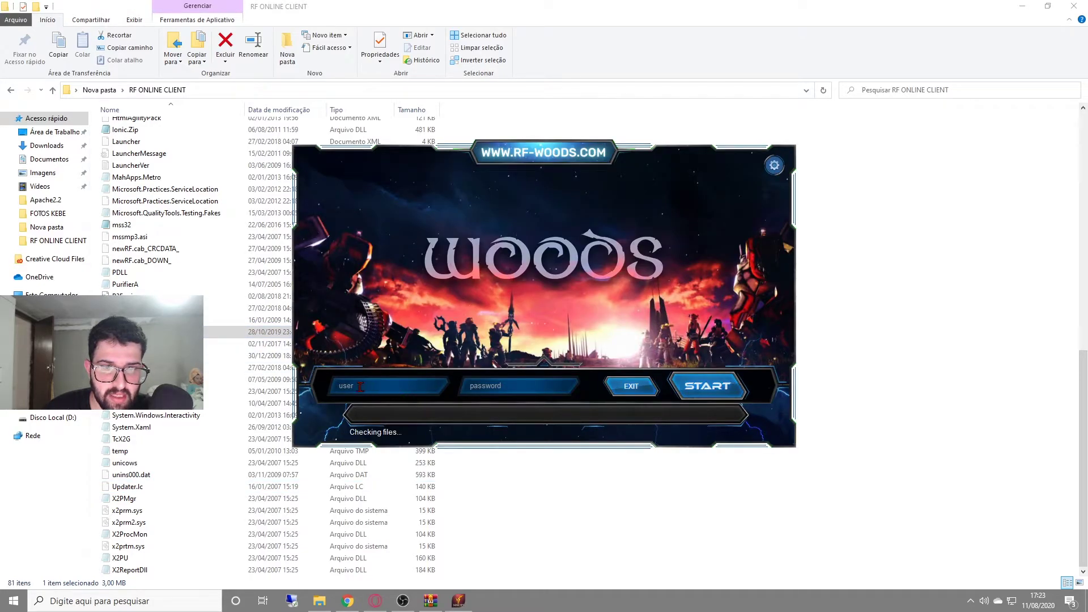
key(alt+Tab)
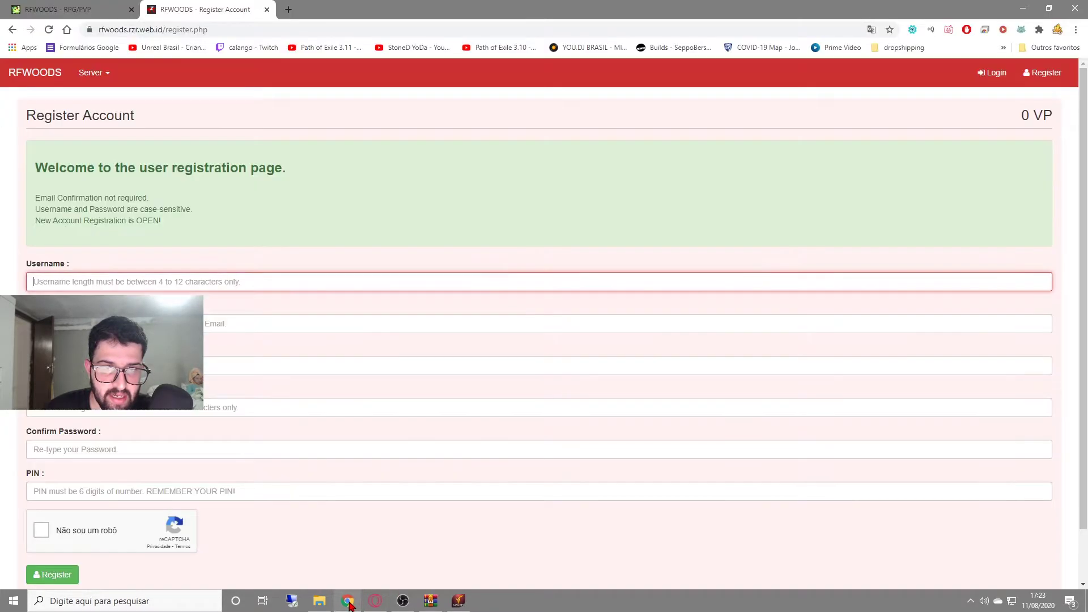
Step: Review the registration form's username, password and PIN fields and compare them with the launcher's login fields
drag(23, 271, 79, 262)
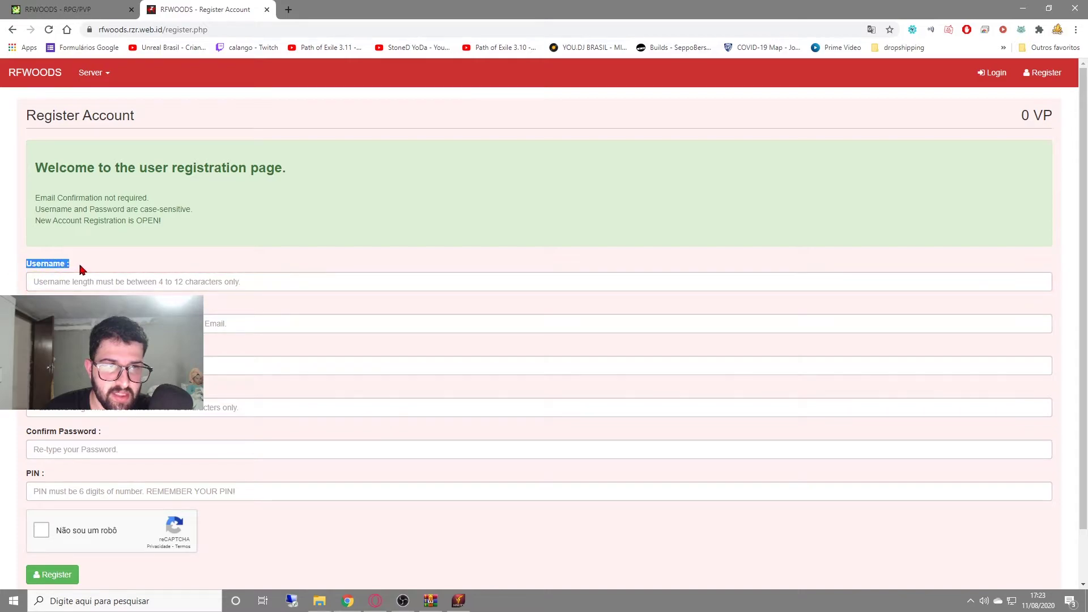
click(69, 286)
key(Tab)
click(179, 413)
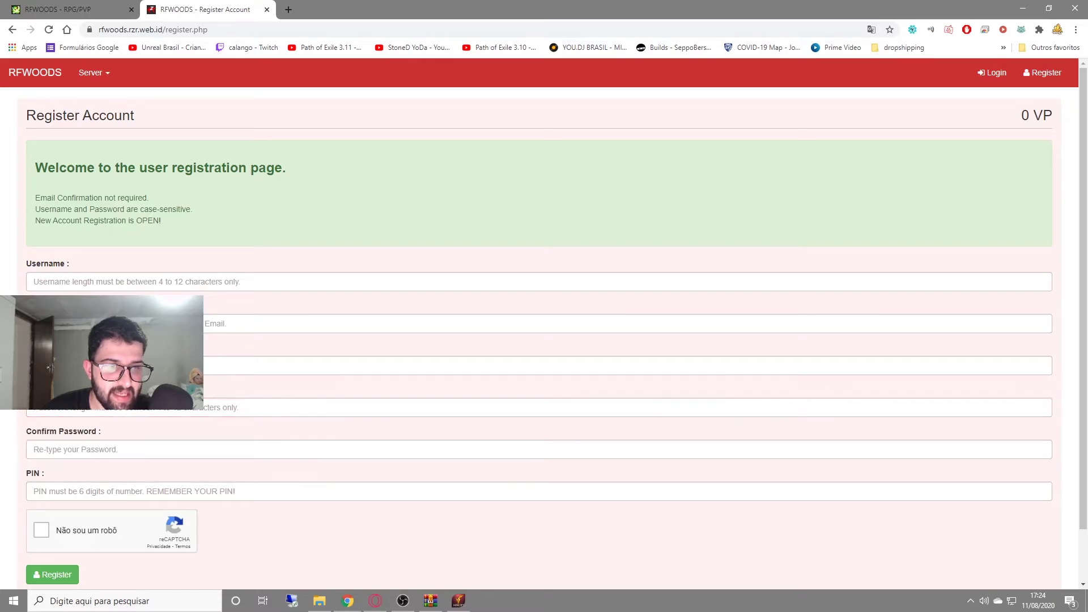
key(alt+Tab)
click(491, 388)
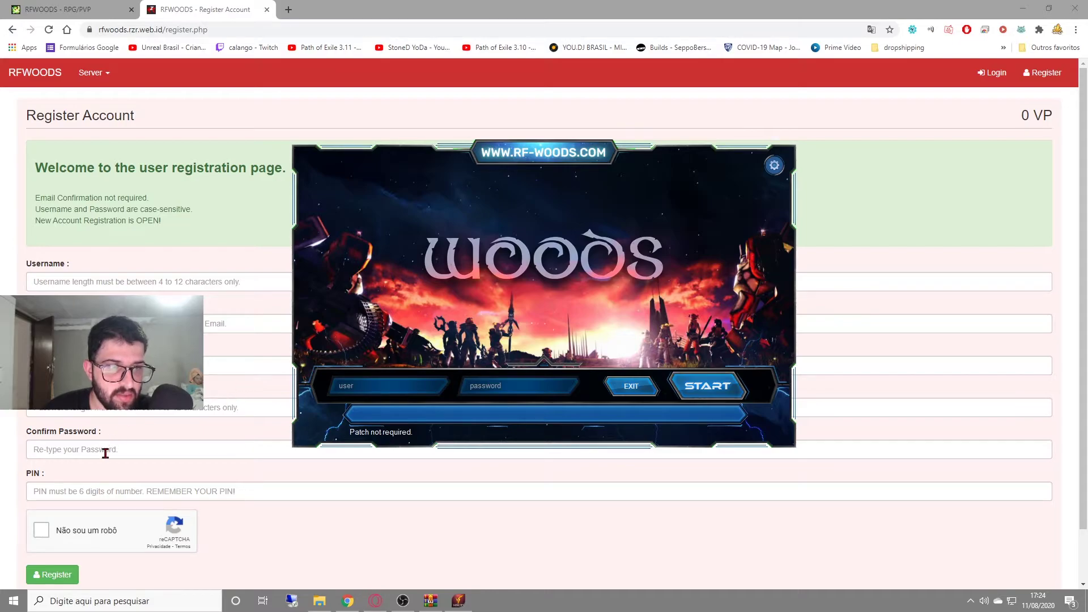
click(121, 488)
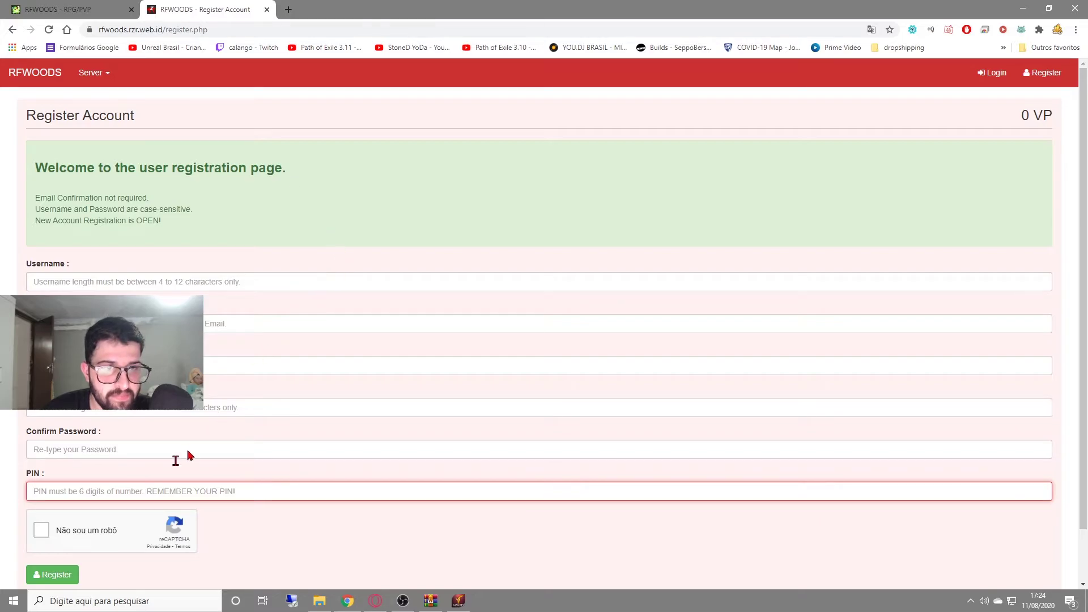
scroll(56, 446, down, 1)
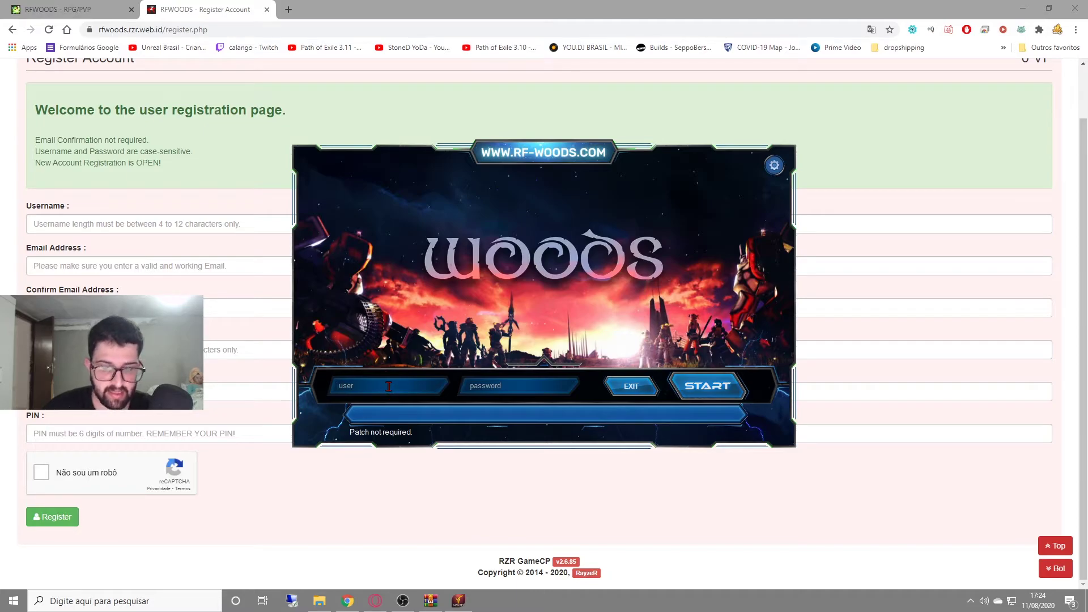
Step: Enter the account's username and password in the game launcher
text(Takalho)
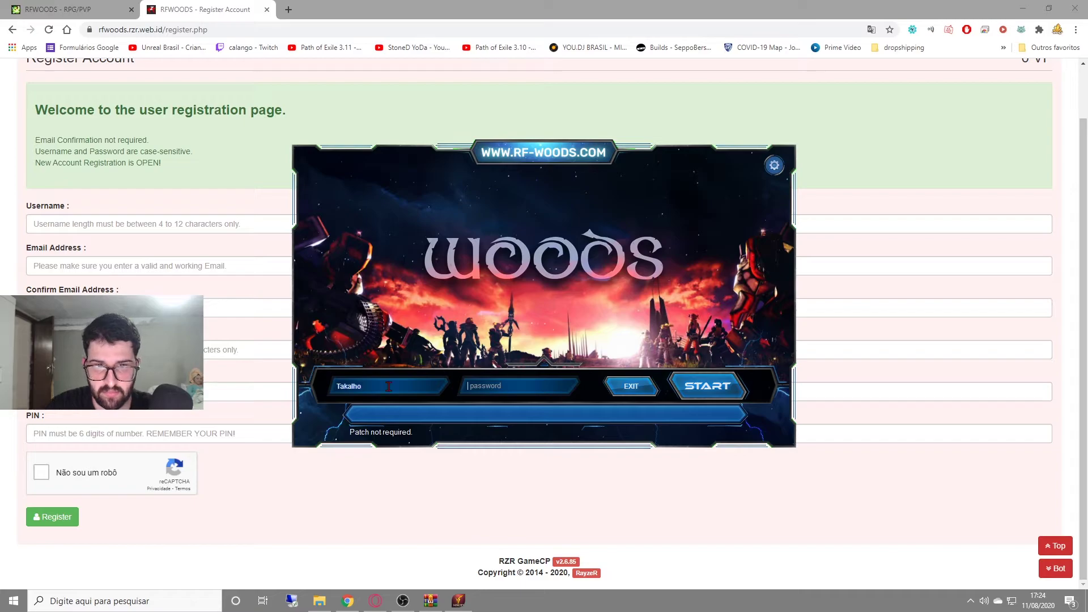
key(Tab)
text(********)
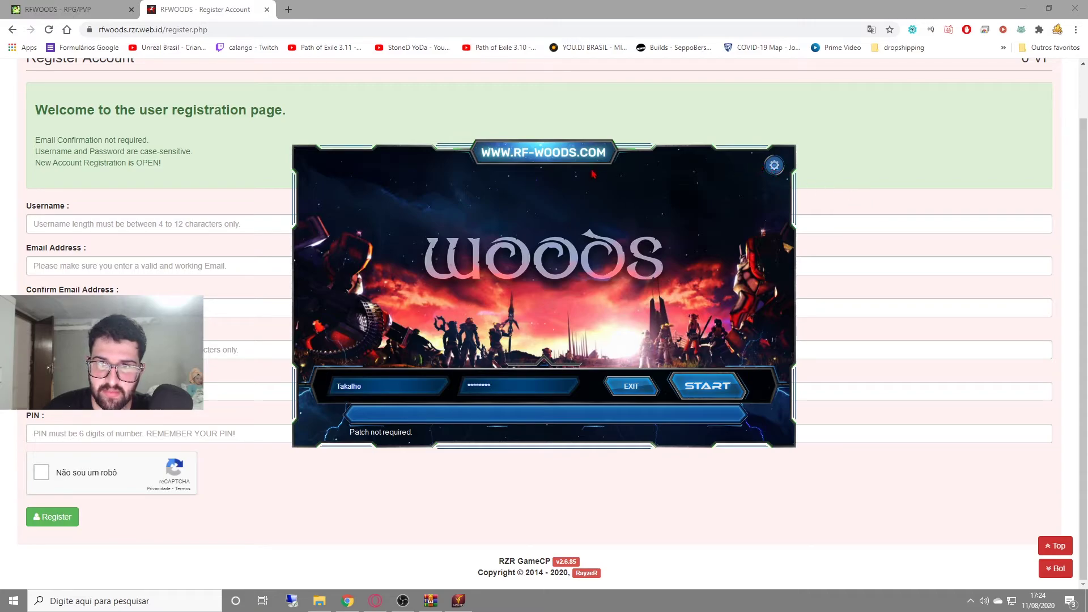
Step: Open the launcher's game settings and keep NVIDIA GeForce GTX 1060 3GB as the graphic driver
click(774, 166)
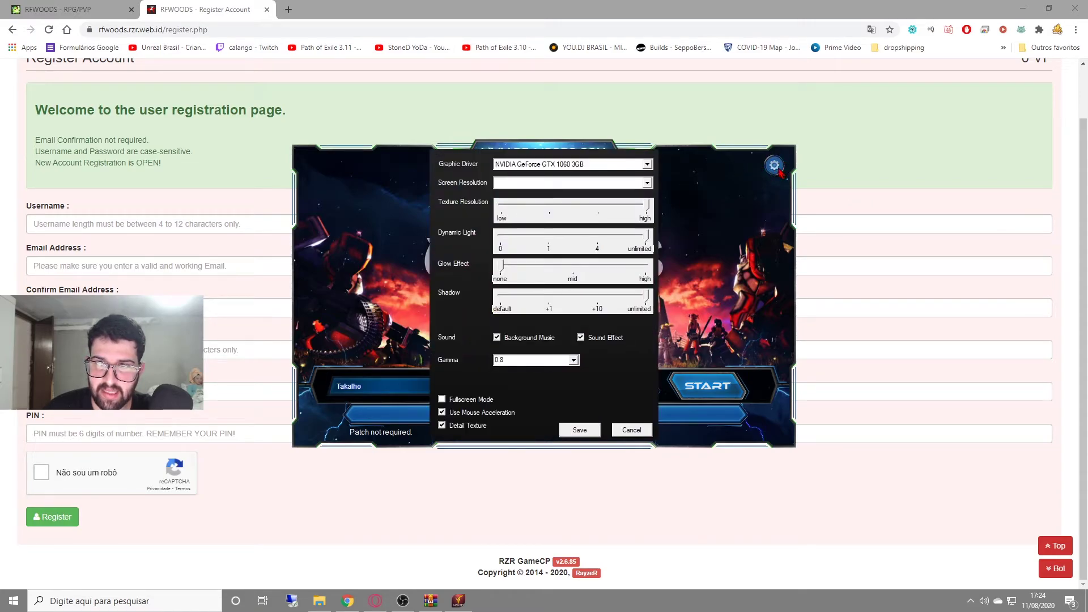
click(539, 165)
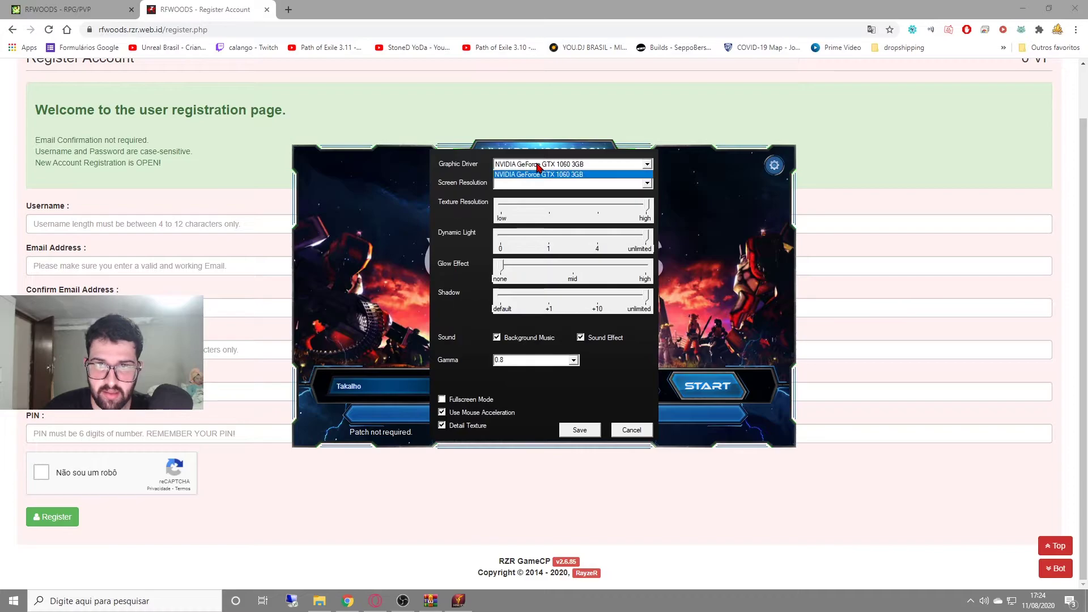
click(538, 165)
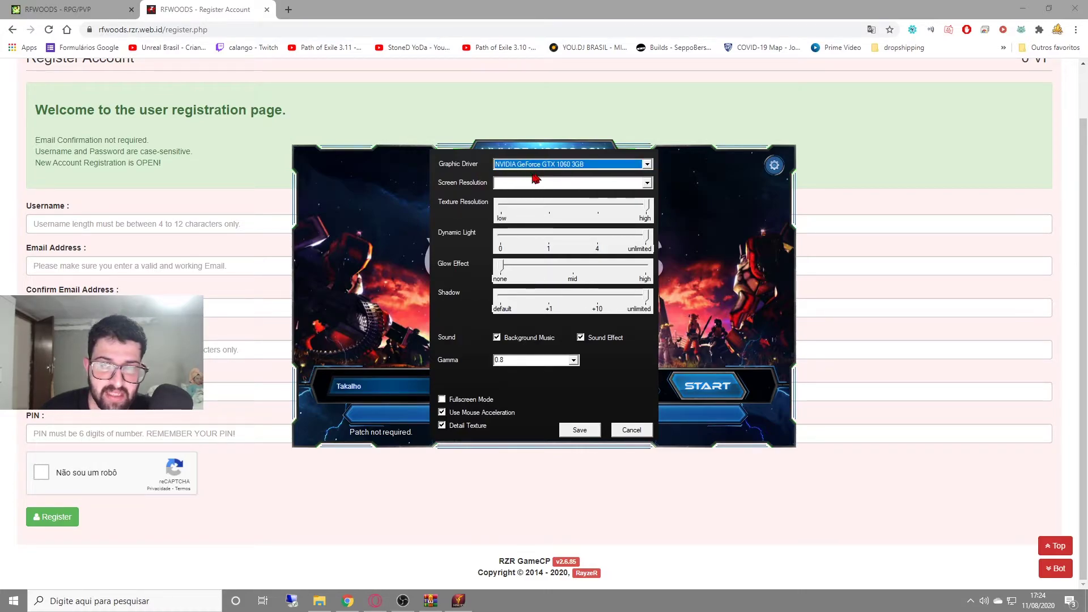
click(540, 164)
click(516, 177)
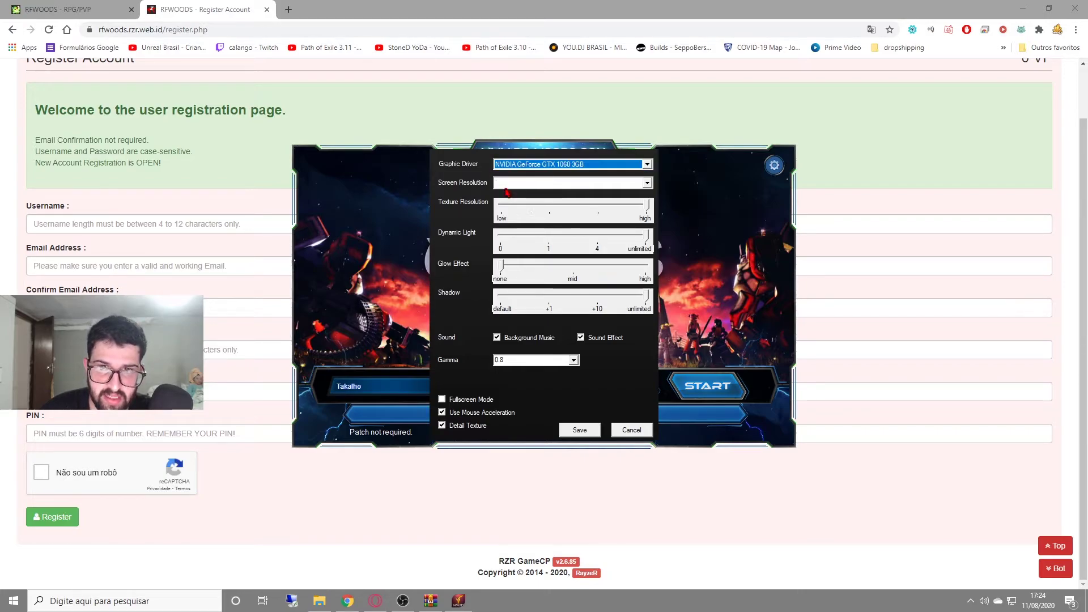
Step: Set the game's screen resolution to 1920 x 1080 x 32
click(509, 184)
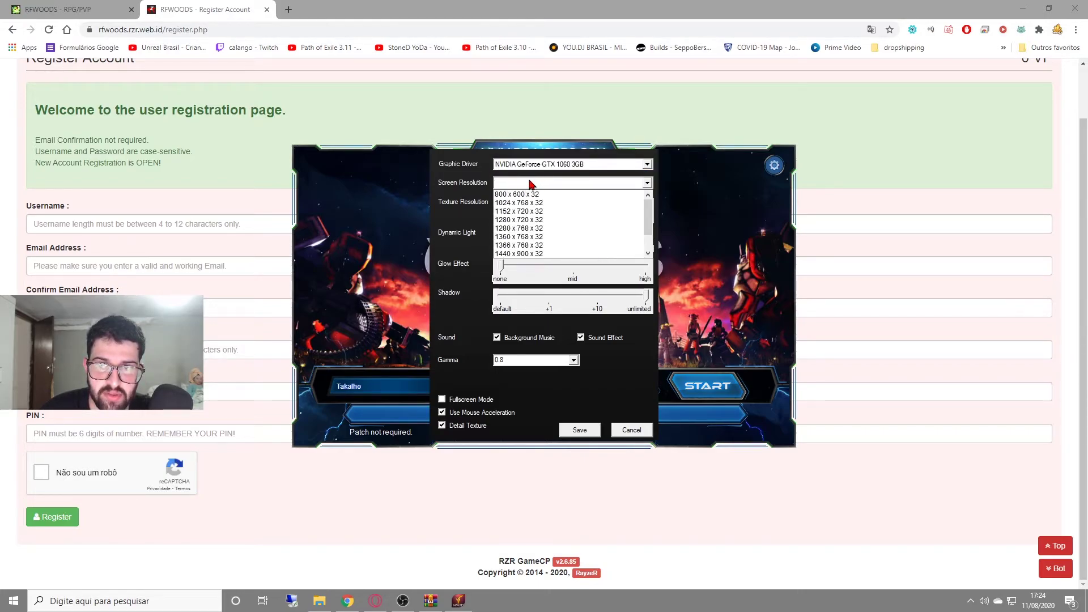
click(532, 185)
click(532, 184)
scroll(507, 249, down, 2)
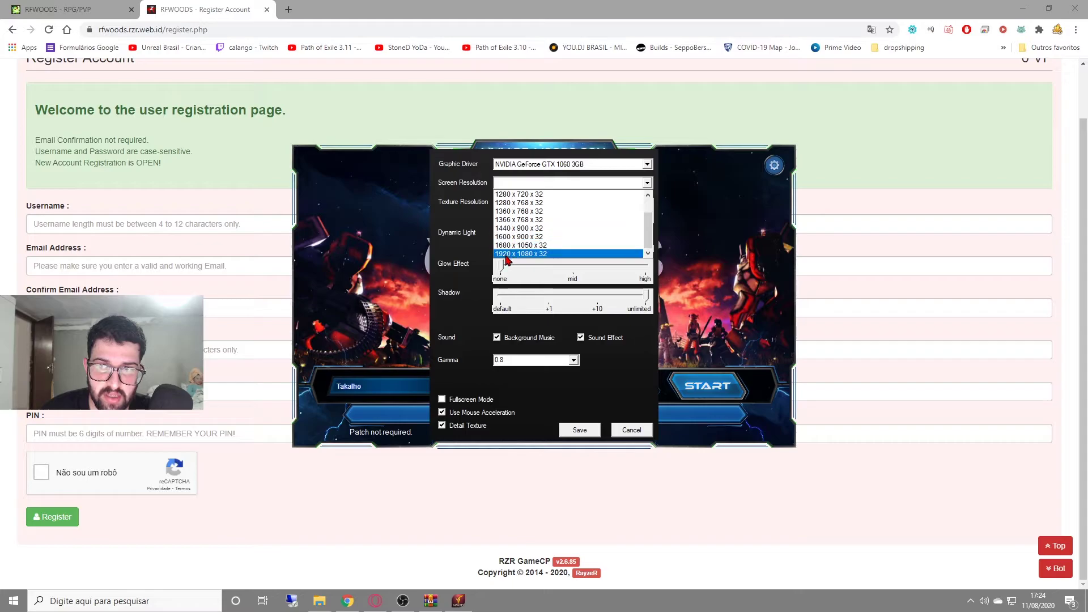
scroll(504, 260, up, 3)
scroll(496, 261, down, 3)
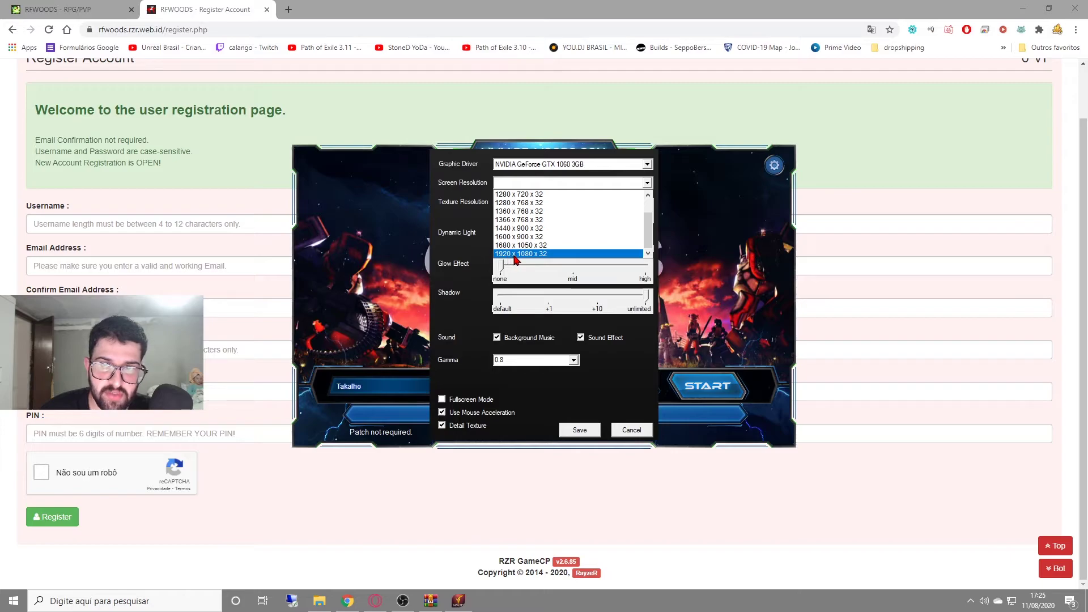
click(516, 255)
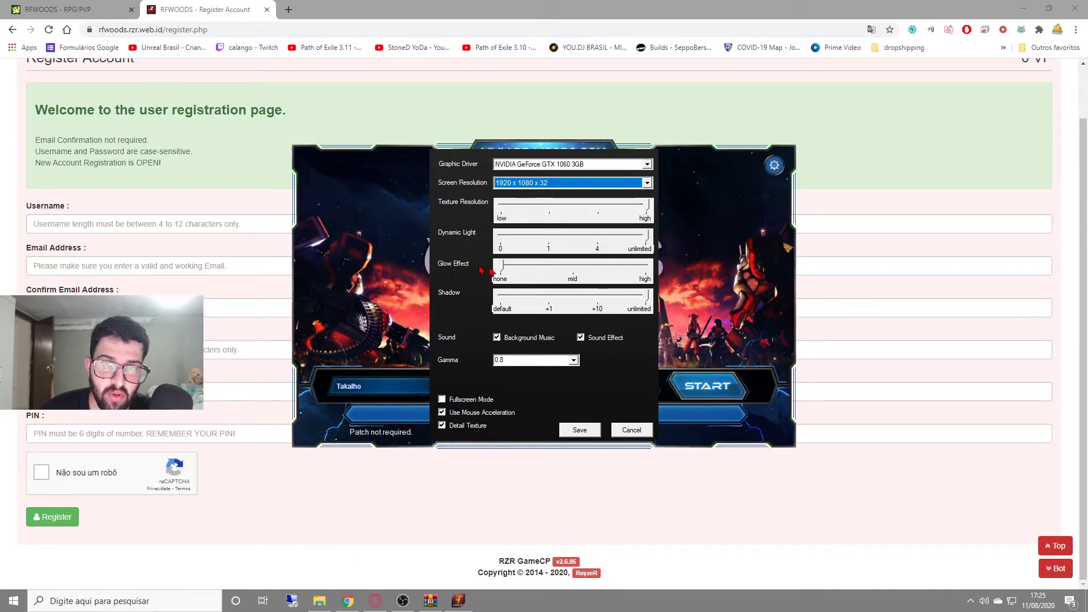
Step: Save the game settings with Fullscreen Mode enabled and start the game from the launcher
drag(501, 266, 572, 266)
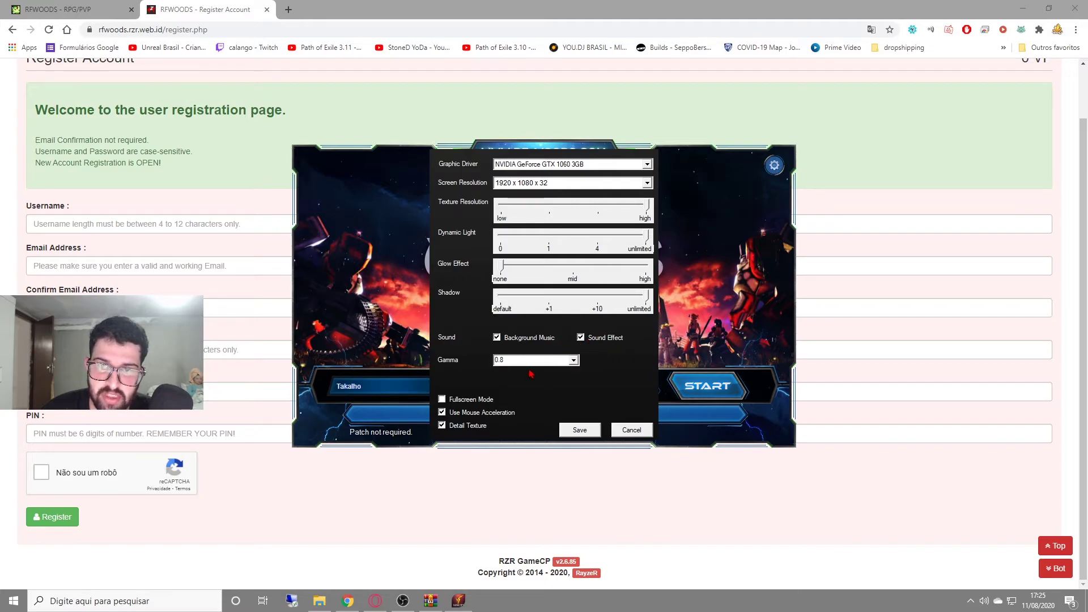
click(477, 402)
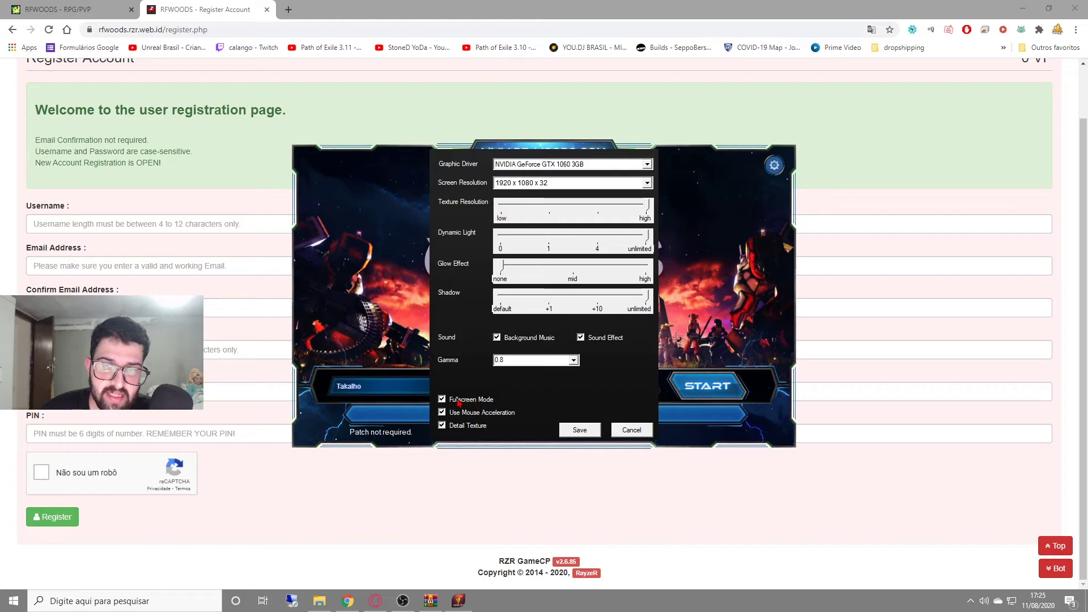
click(462, 400)
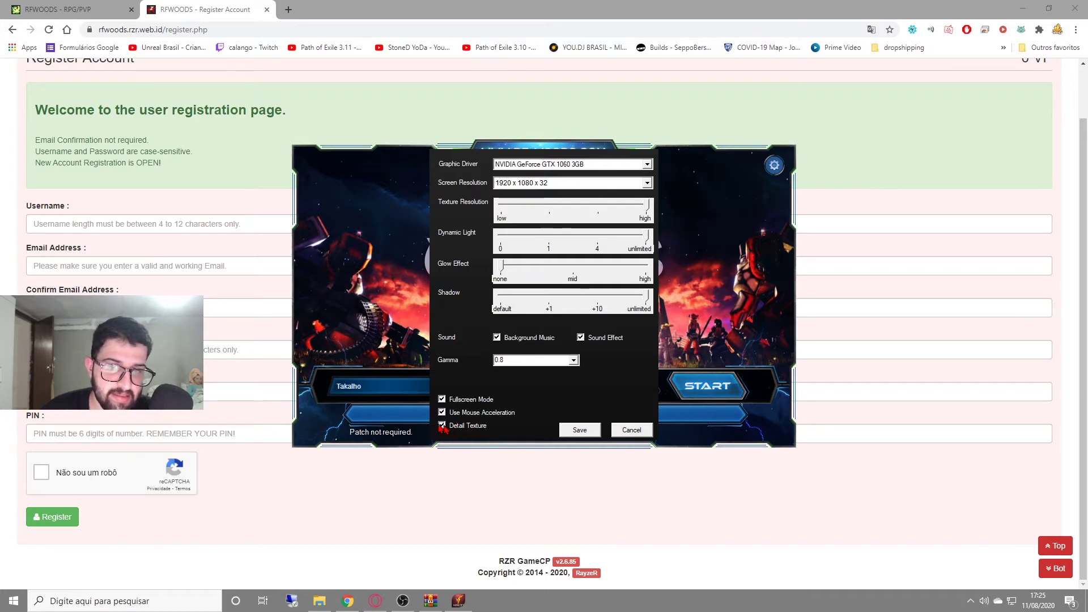
click(578, 432)
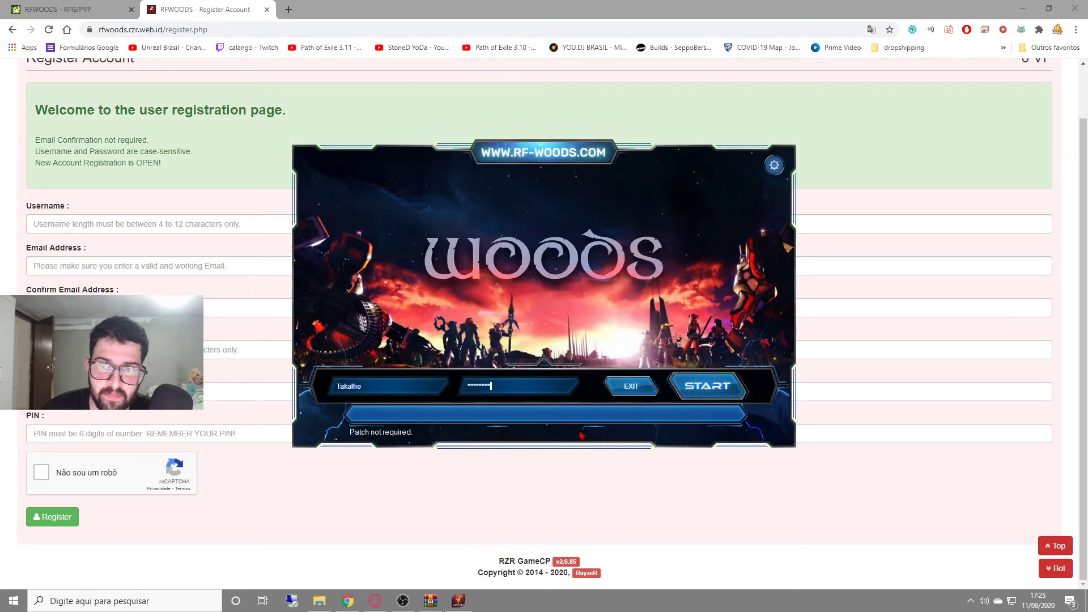
click(716, 387)
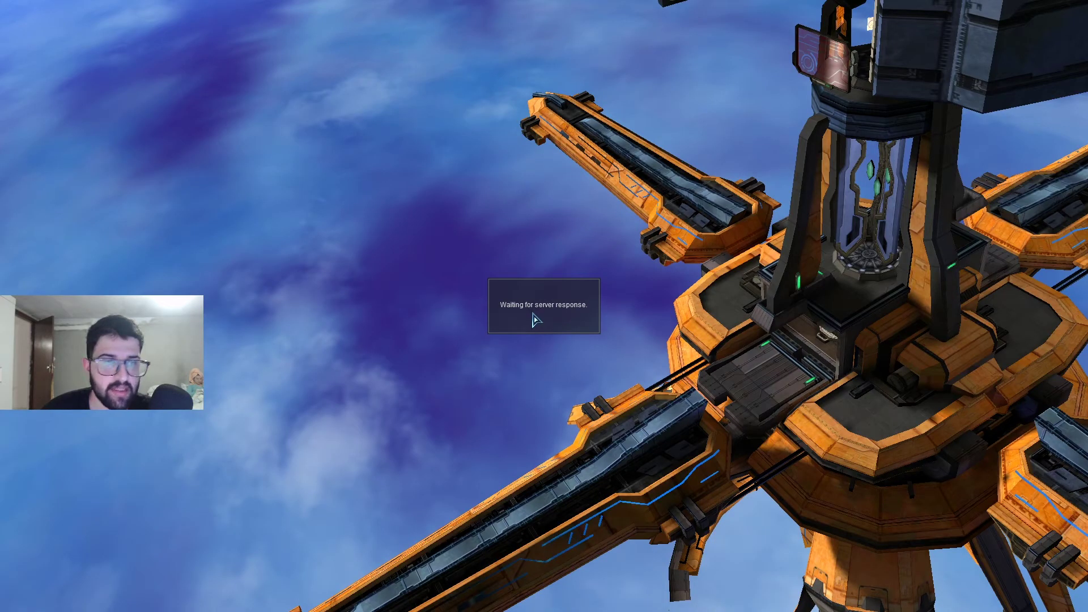
Step: Leave the running game and return to the RFWOODS account registration page in Chrome
key(alt+Tab)
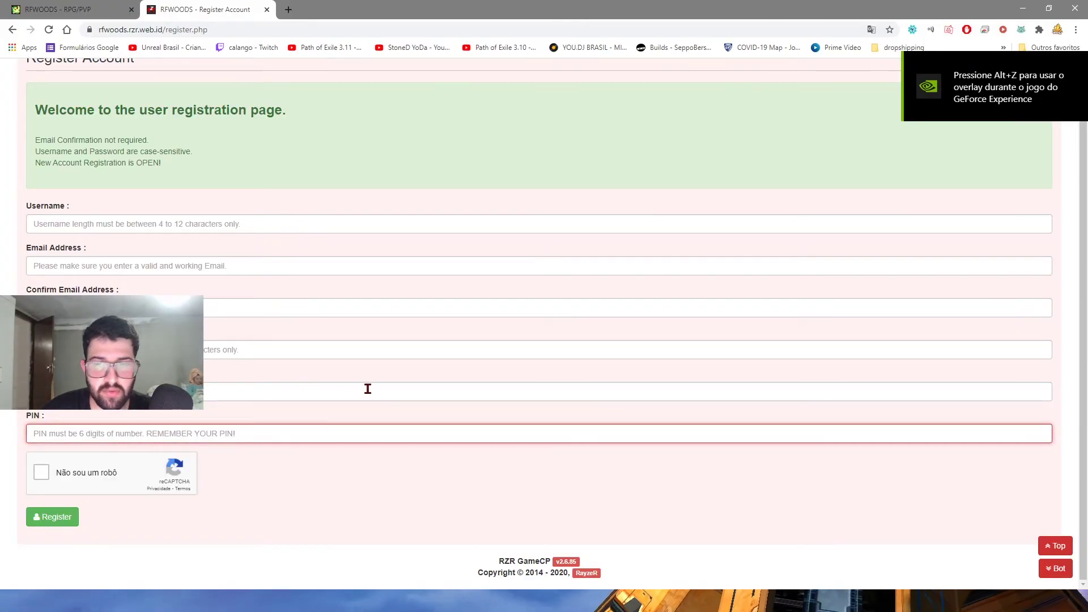
click(77, 6)
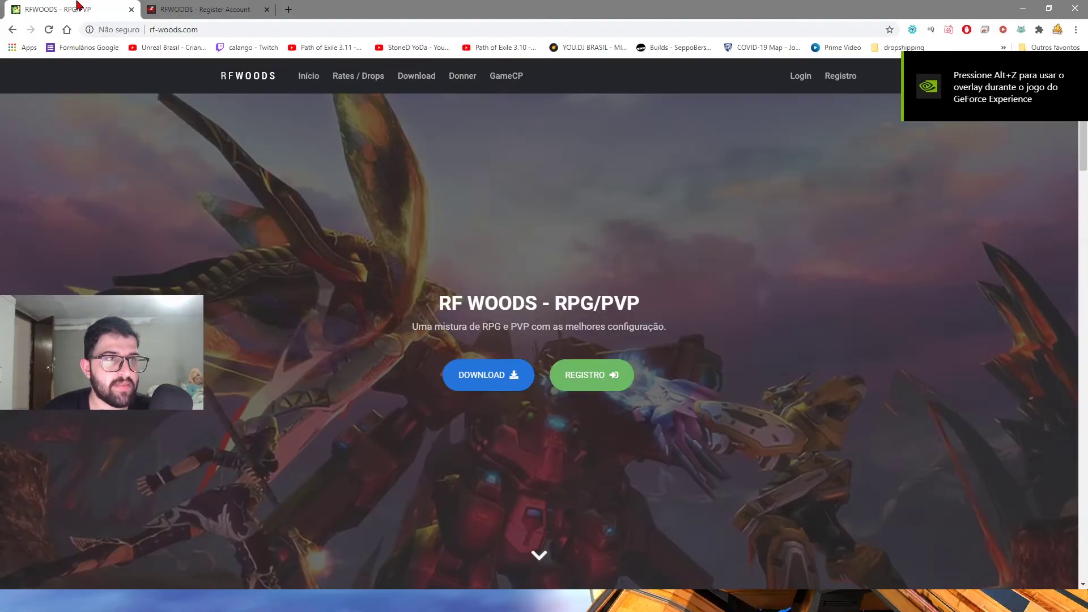
click(184, 8)
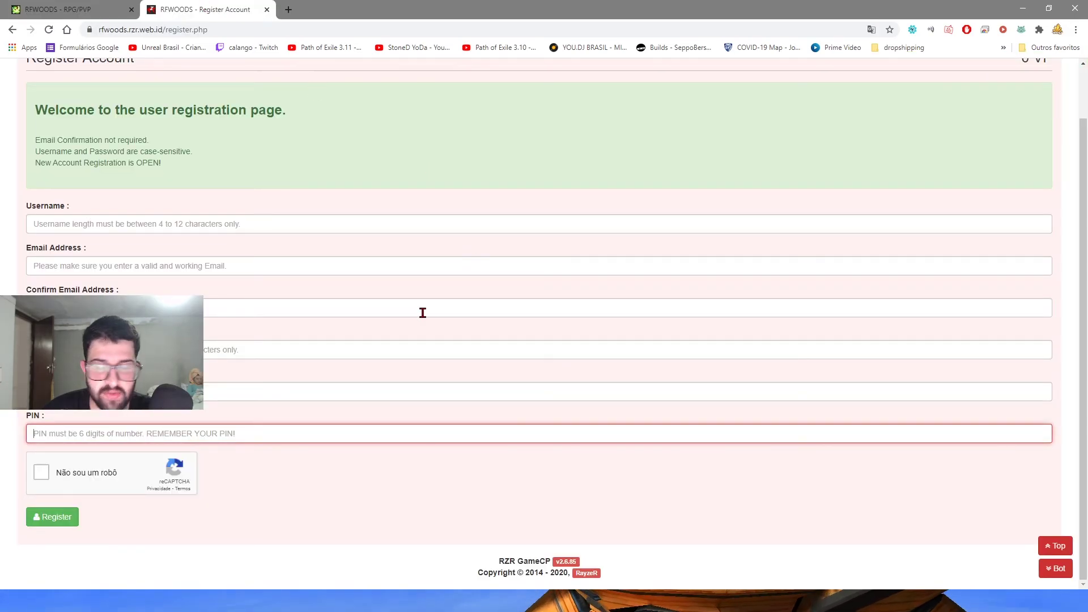
key(alt+Tab)
key(Tab)
key(Tab)
key(Tab)
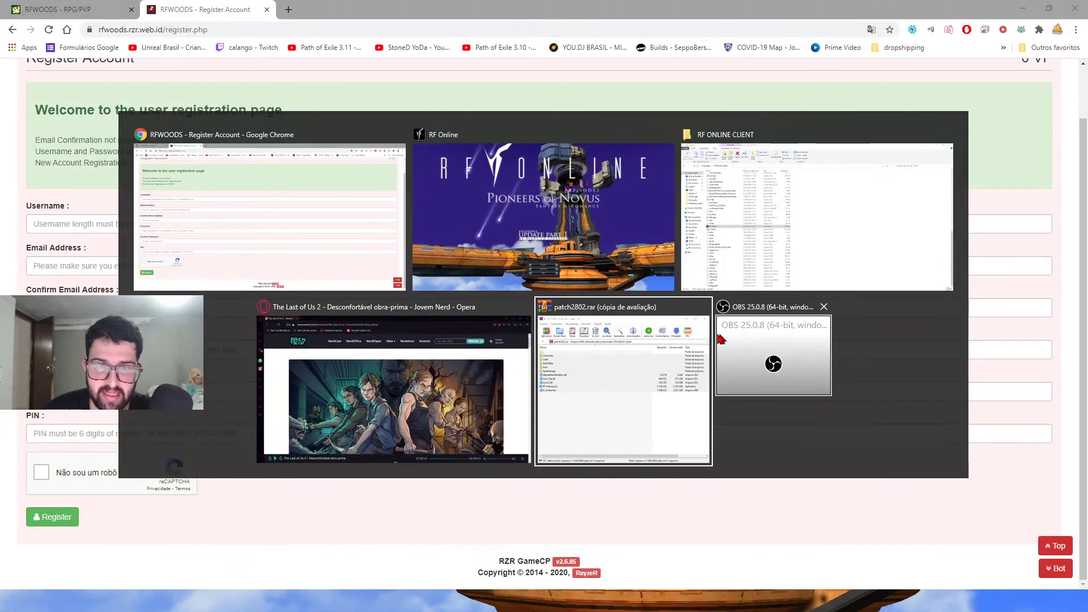
click(296, 214)
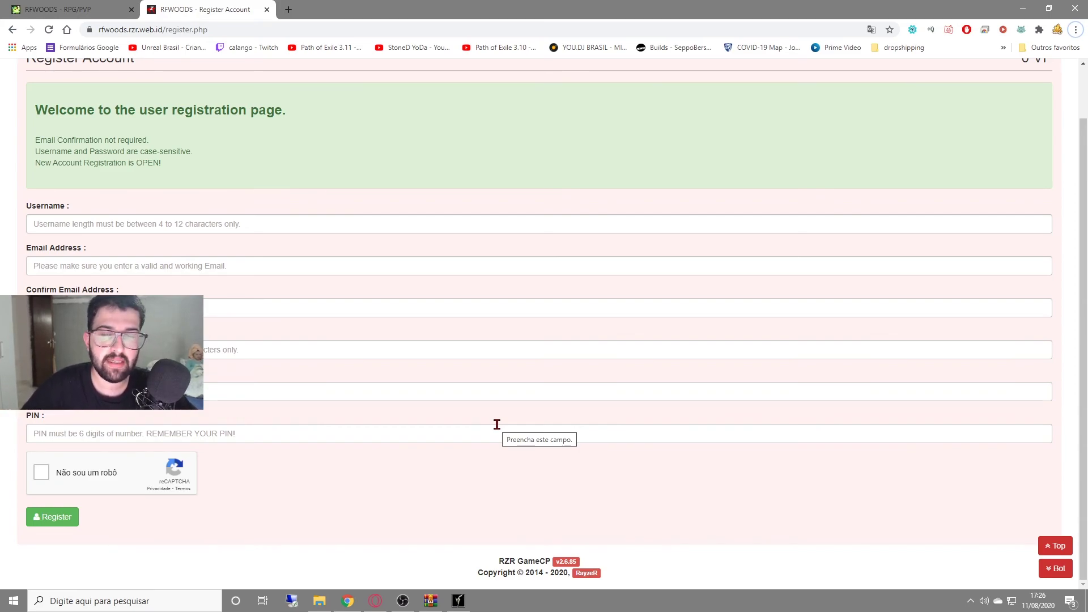
click(199, 264)
click(111, 229)
key(Tab)
key(Tab)
key(Tab)
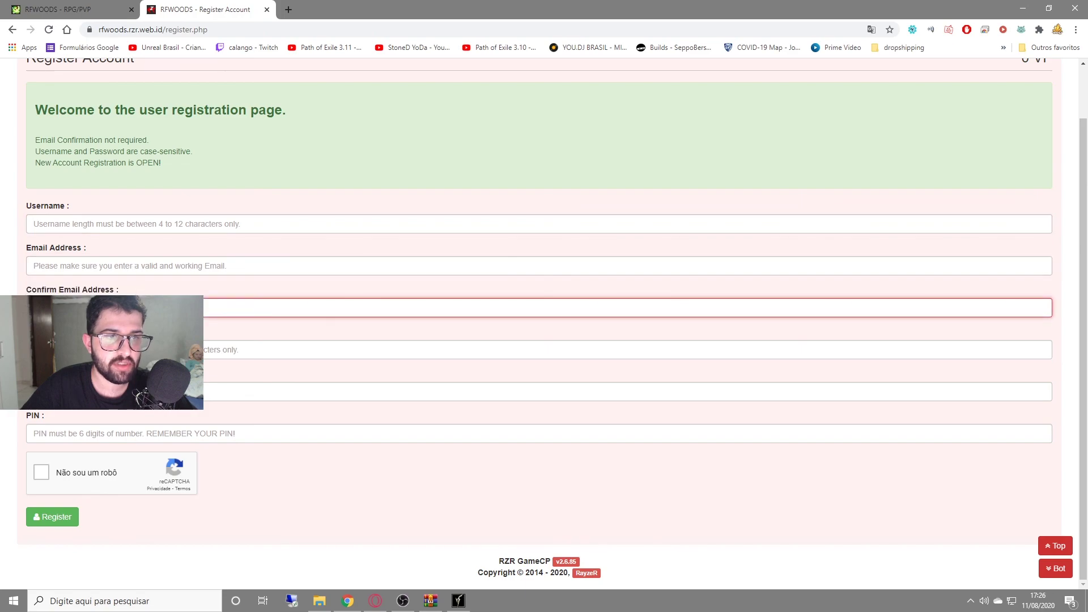
key(Tab)
click(390, 464)
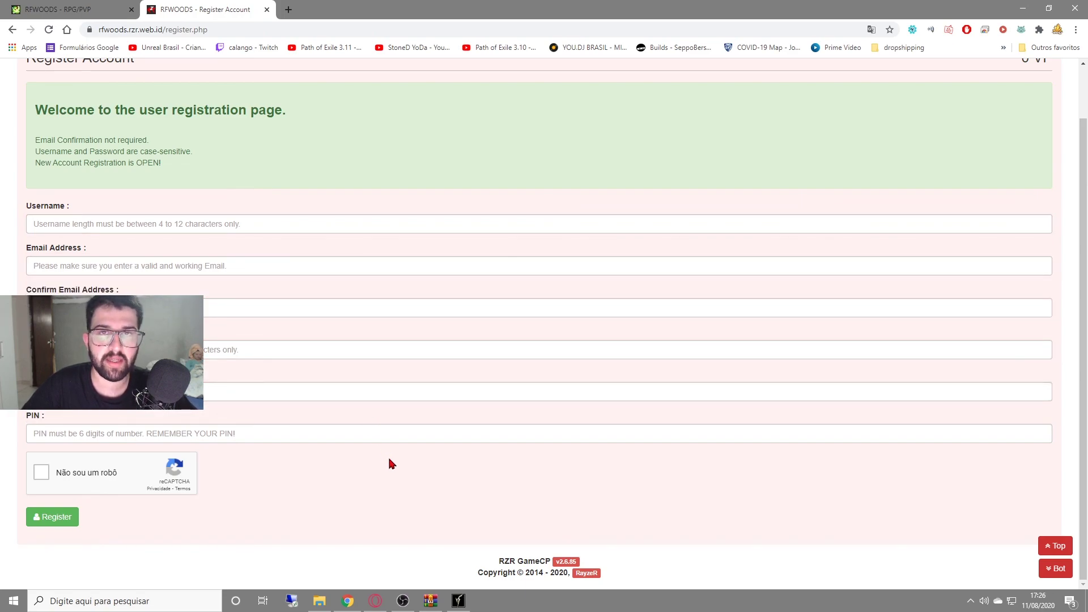